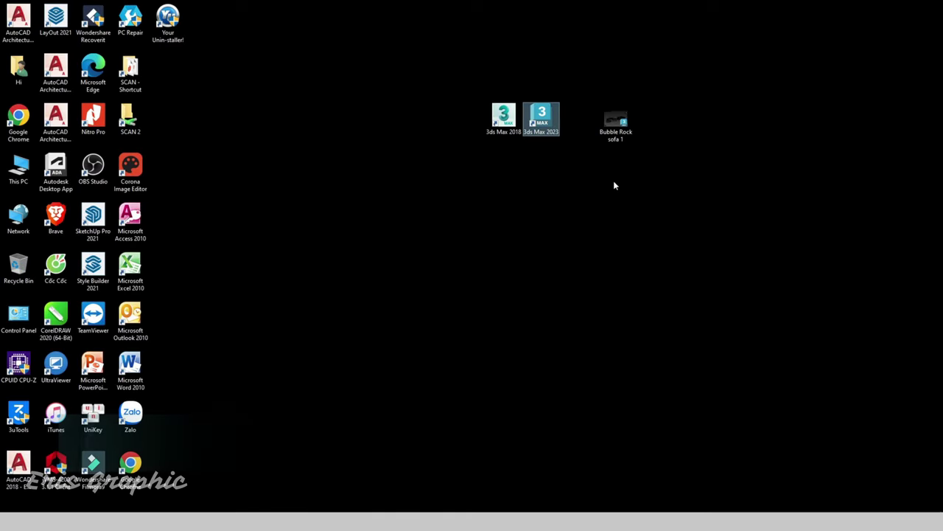
Open Bubble Rock sofa 1 with Autodesk 3ds Max 2023 and refresh the desktop.
left_click(616, 120)
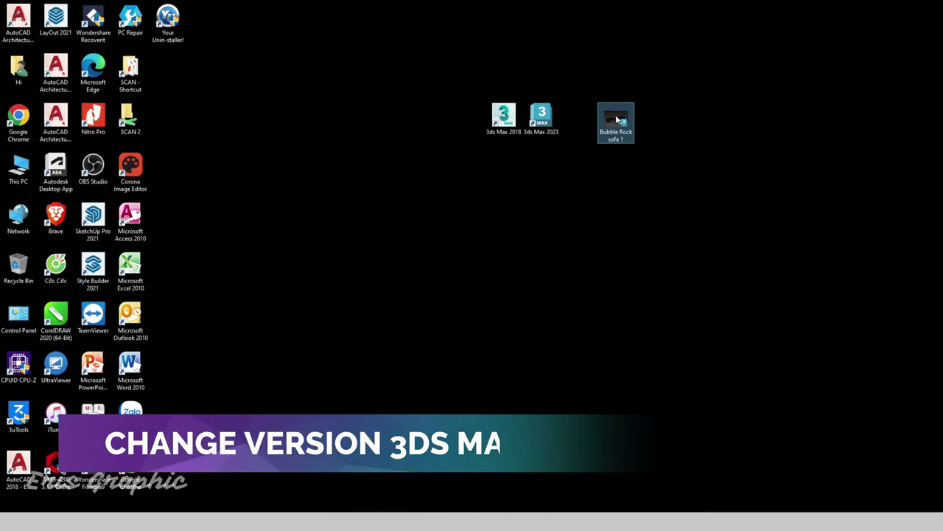
right_click(616, 120)
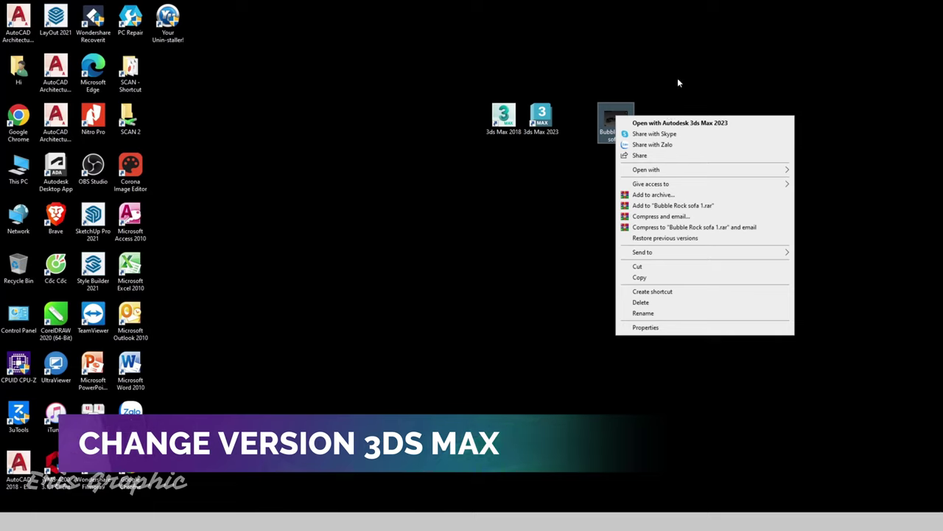
left_click(614, 116)
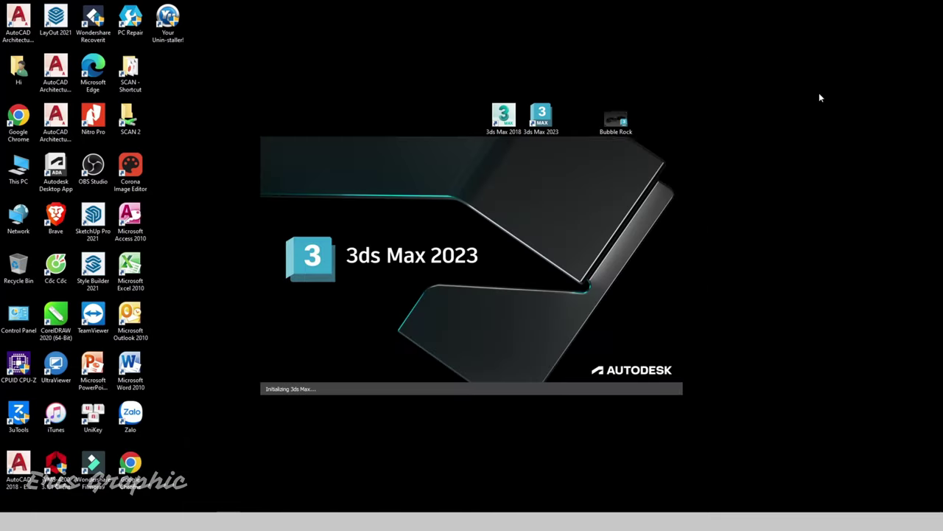
right_click(819, 92)
left_click(836, 125)
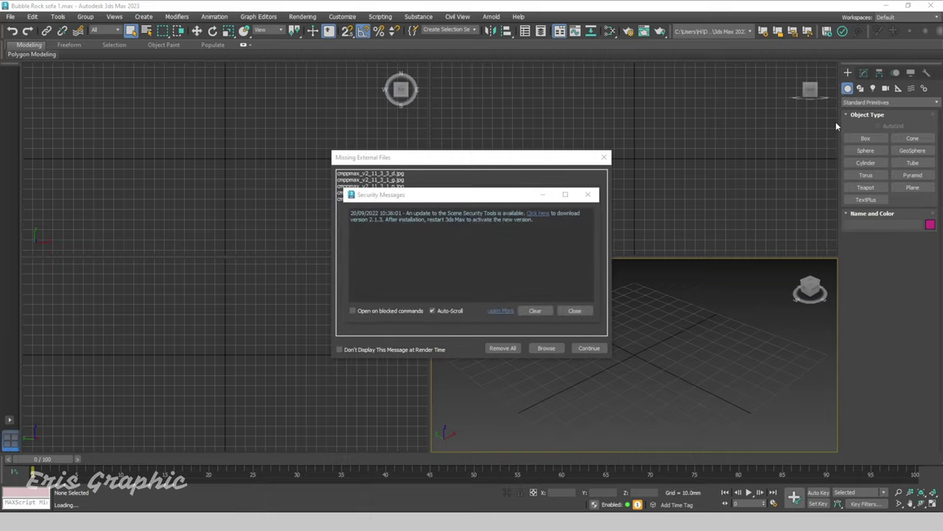
Close the Security, Missing External Files and Scene Converter dialogs, maximize Perspective, select both sofas and orbit them.
left_click(574, 310)
left_click(589, 347)
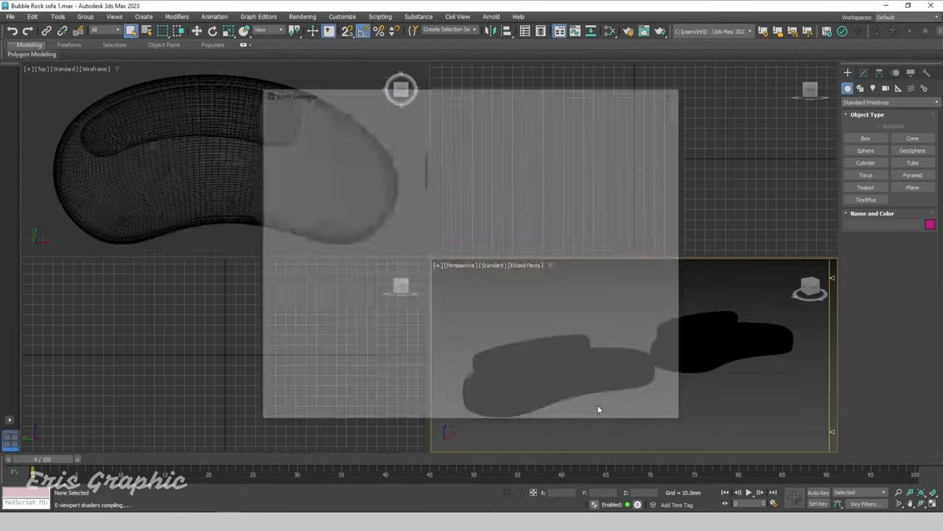
left_click(675, 91)
key("alt+w")
key("ctrl+a")
left_click(548, 373)
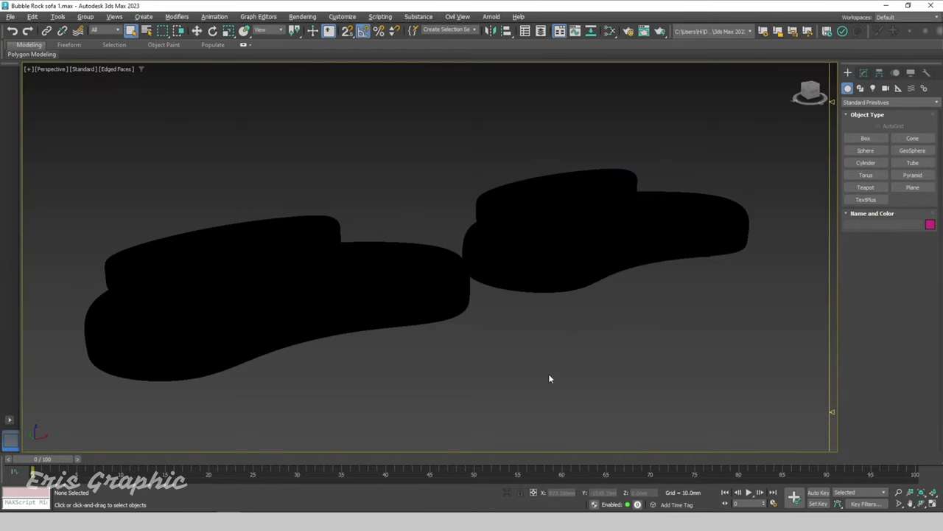
left_click_drag(548, 374, 289, 197)
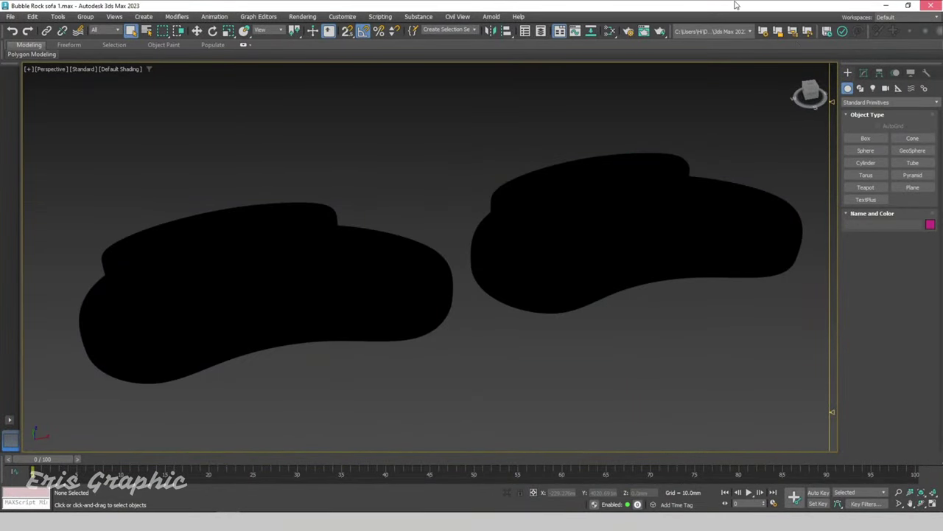
Launch Registry Editor from the Start search.
key("super")
type("re")
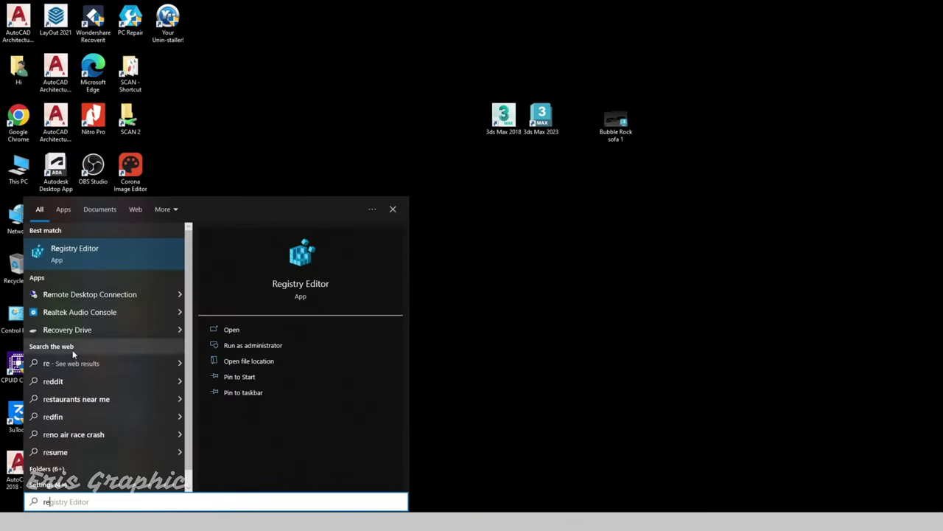
left_click(63, 257)
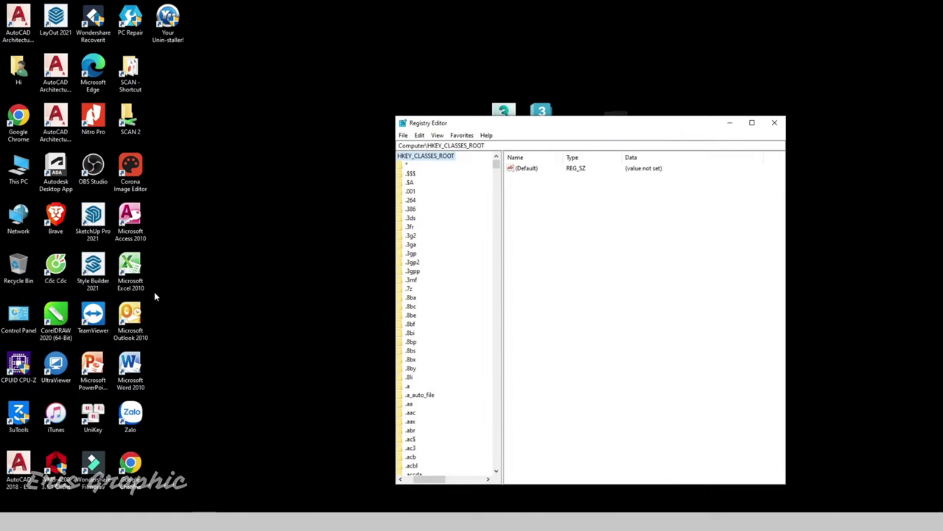
left_click_drag(434, 481, 407, 480)
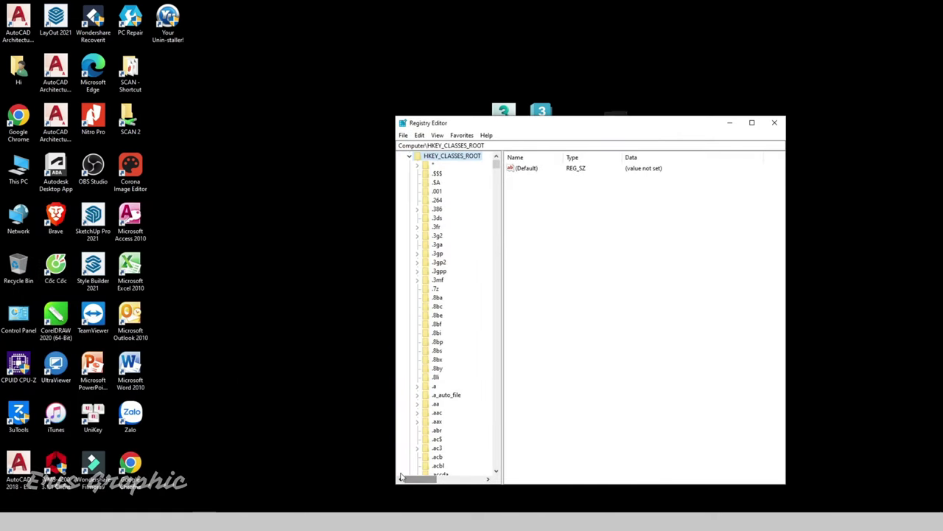
Expand HKEY_CLASSES_ROOT and jump down to the keys starting with 3ds.
left_click(410, 158)
left_click(446, 173)
double_click(454, 165)
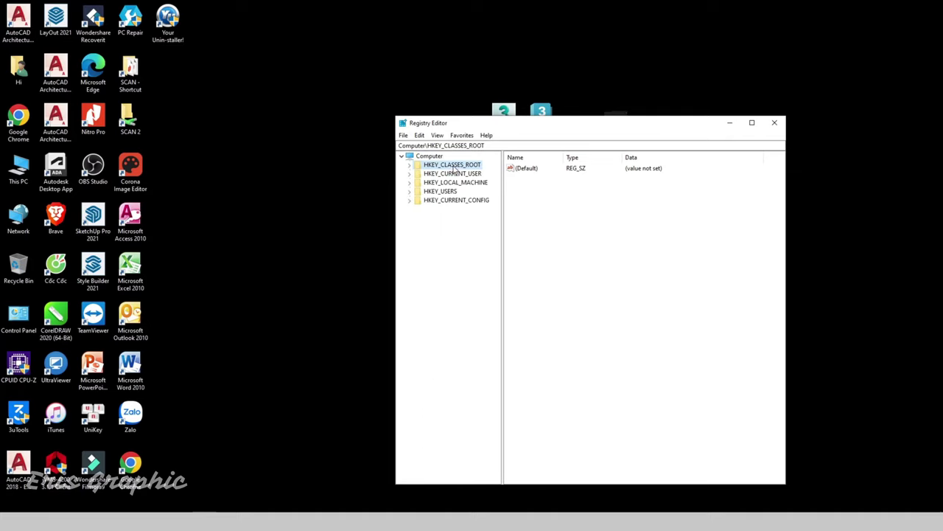
left_click(437, 183)
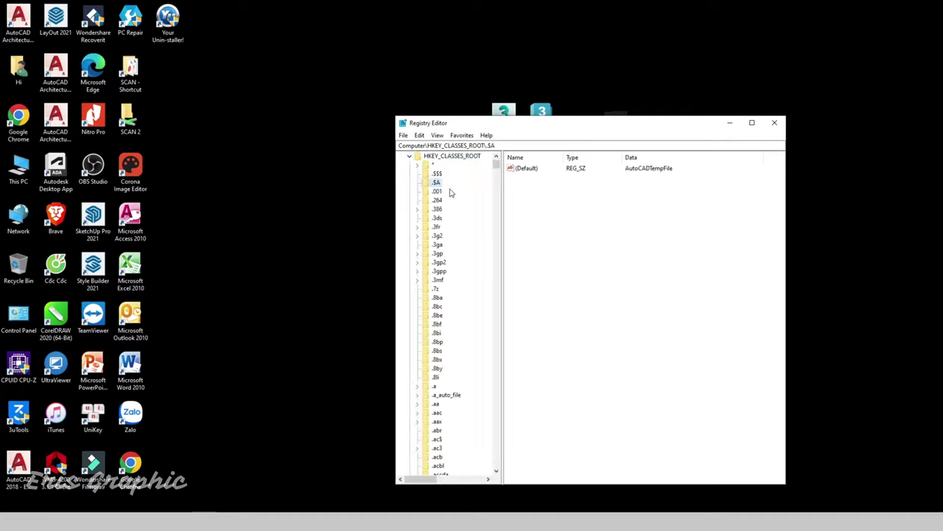
key("3")
scroll(476, 339, "down", 4)
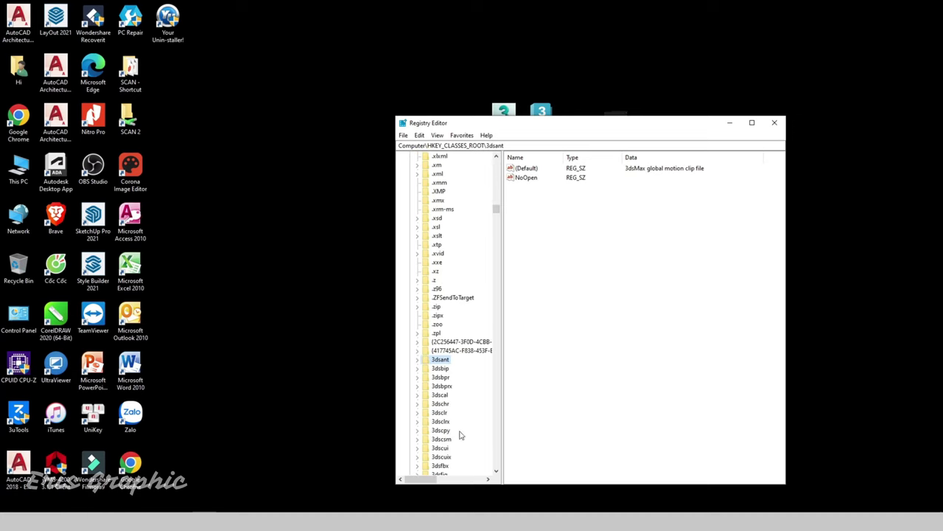
scroll(454, 383, "down", 8)
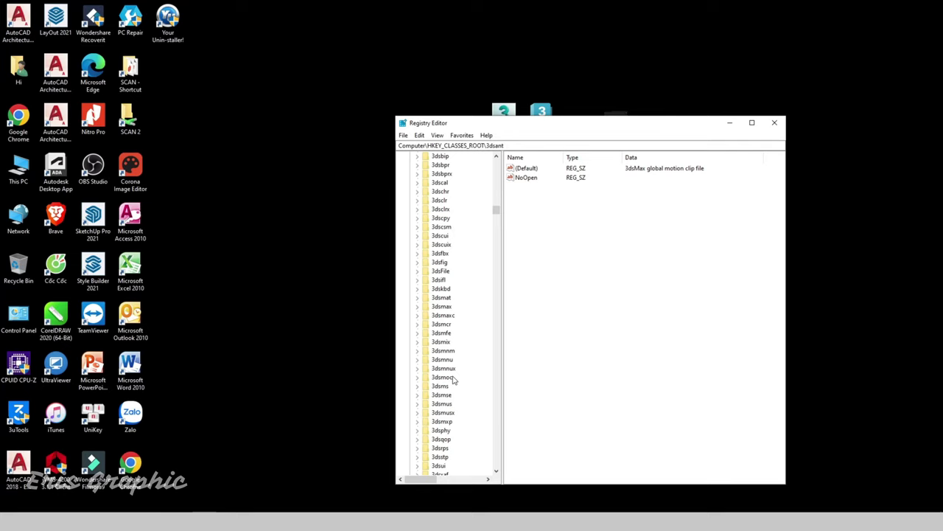
Expand 3dsmax > Shell > Open and select the Command key.
left_click(440, 306)
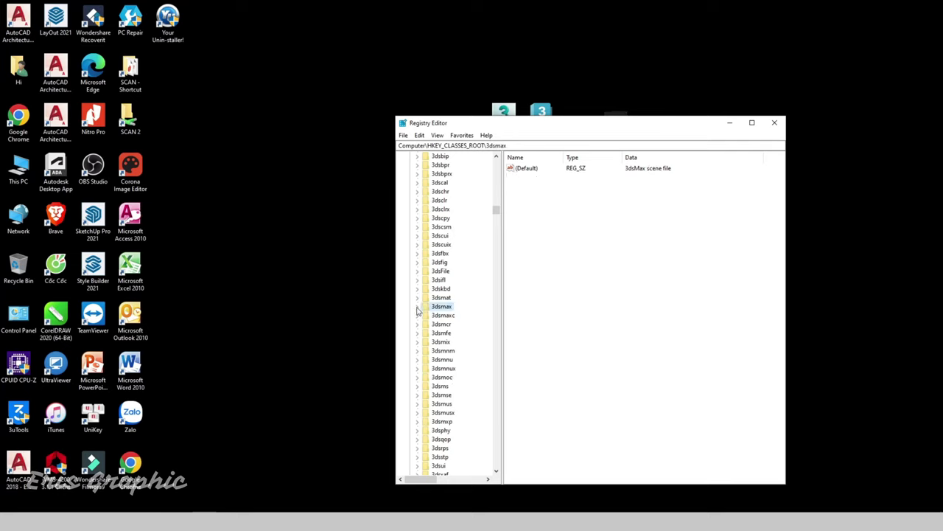
left_click(417, 309)
left_click(446, 325)
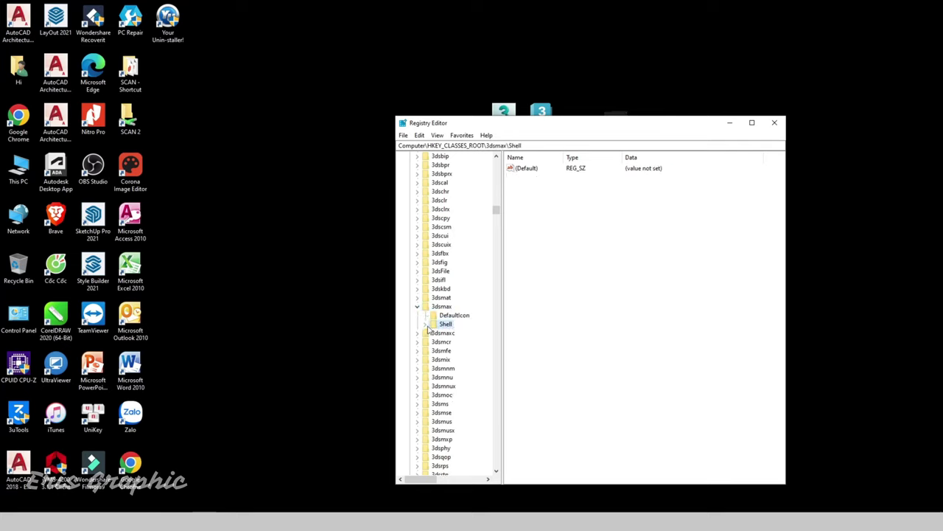
left_click(426, 326)
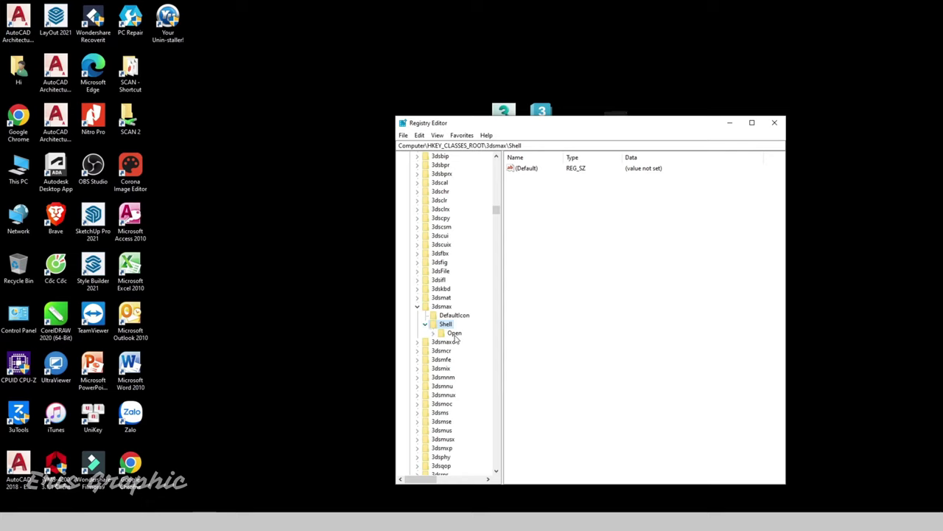
left_click(455, 334)
left_click(434, 333)
left_click(464, 343)
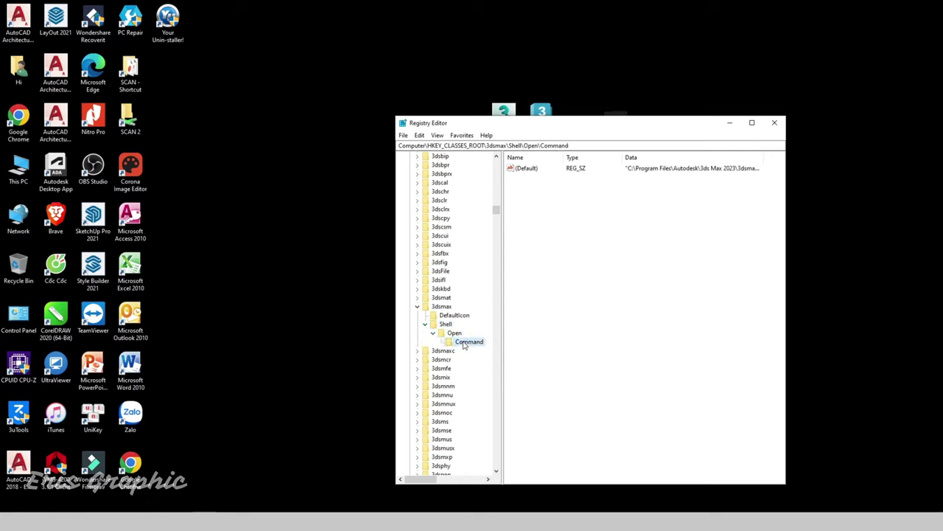
Change the Command (Default) value's path from 3ds Max 2023 to 2018.
left_click(614, 253)
left_click(525, 168)
double_click(527, 169)
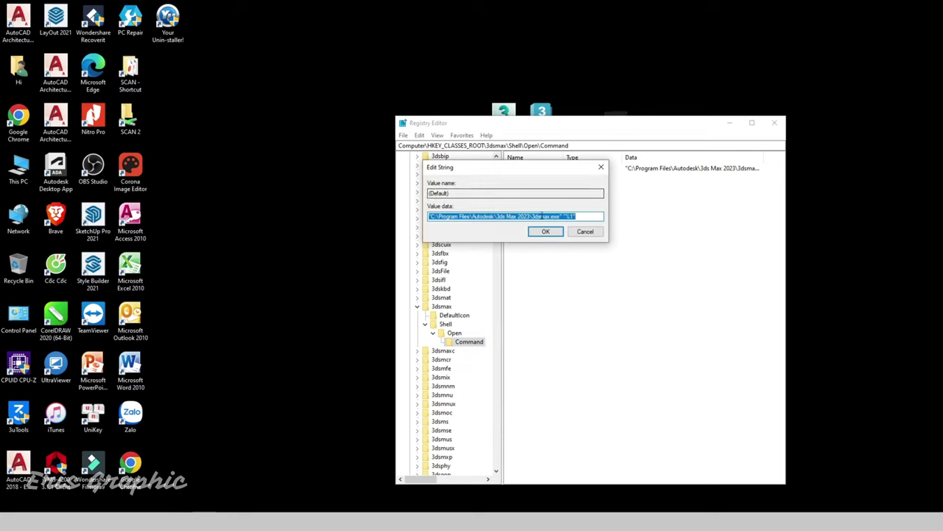
left_click(526, 216)
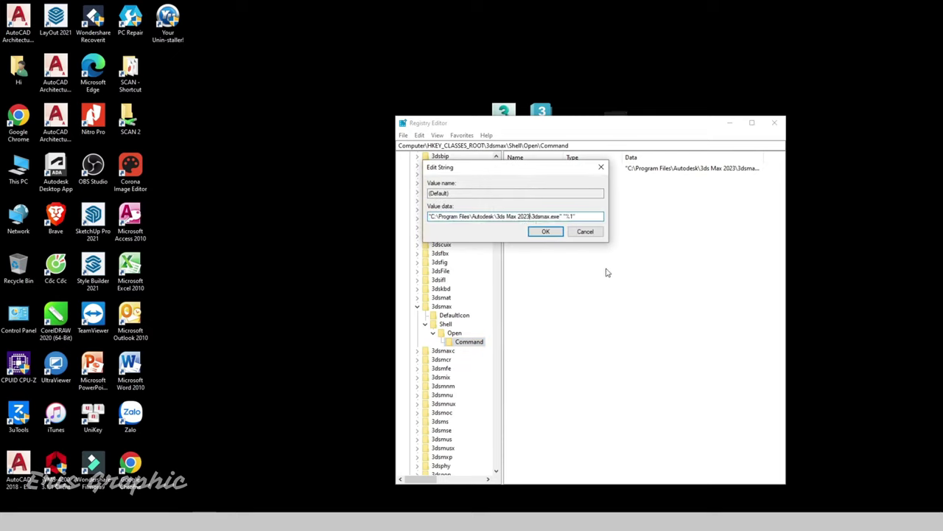
key("BackSpace")
key("BackSpace")
key("BackSpace")
type("1")
type("8")
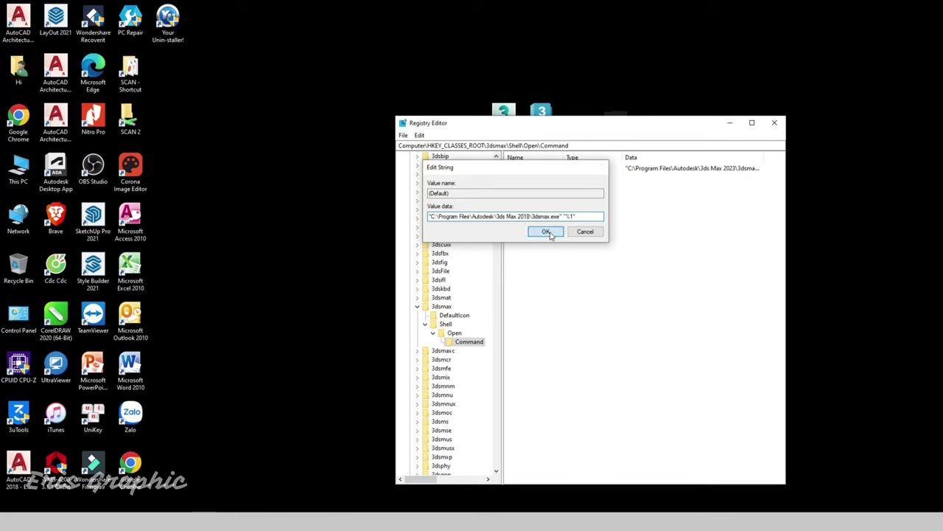
left_click(545, 232)
Collapse the 3dsmax key and close Registry Editor.
left_click(417, 306)
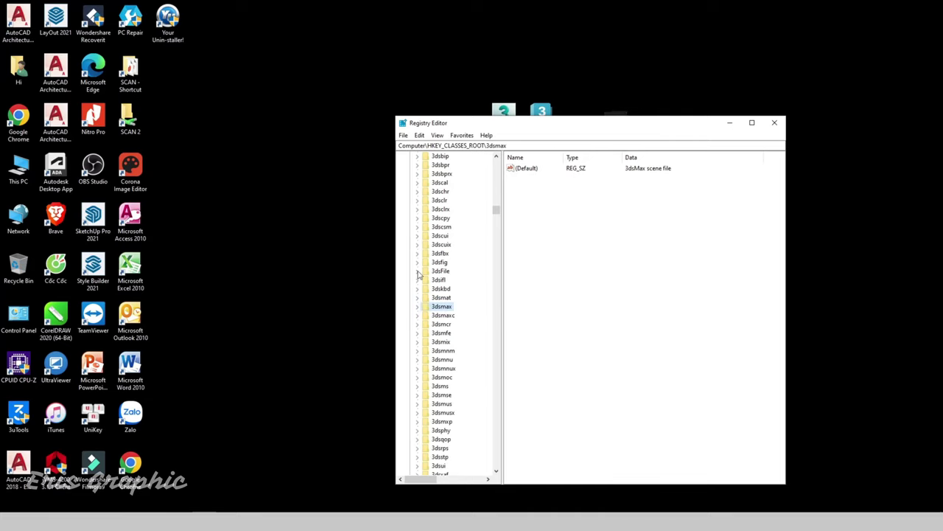
left_click(404, 137)
left_click(620, 317)
left_click(778, 127)
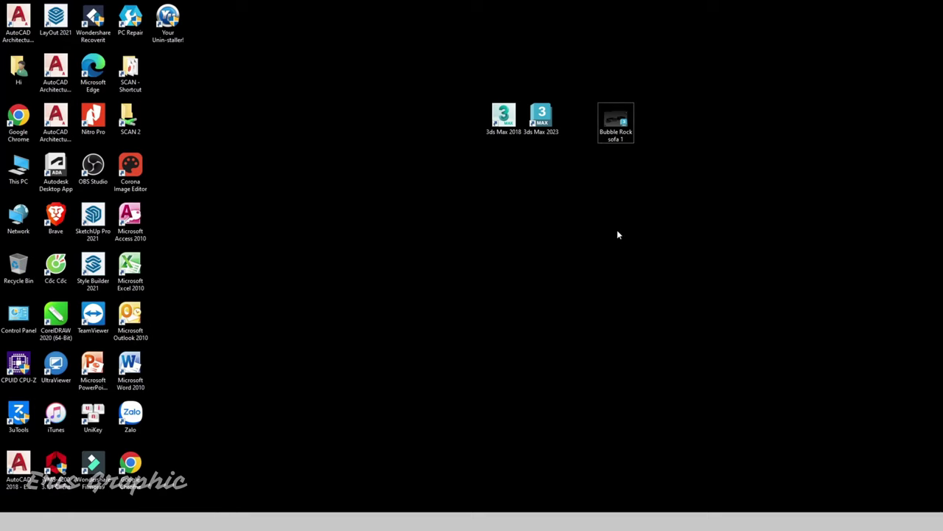
Open the sofa file from the desktop and dismiss the Missing External Files warning in 3ds Max 2018.
double_click(620, 119)
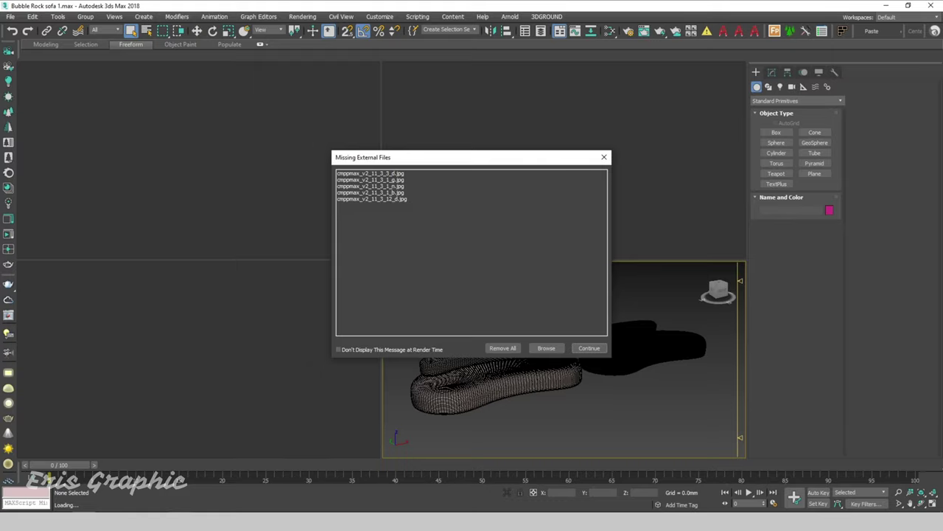
key("Return")
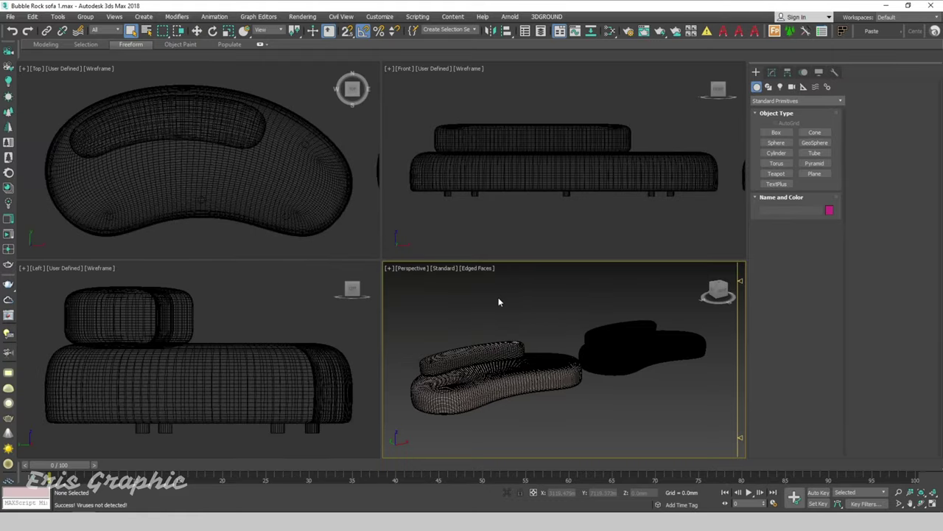
key("alt+w")
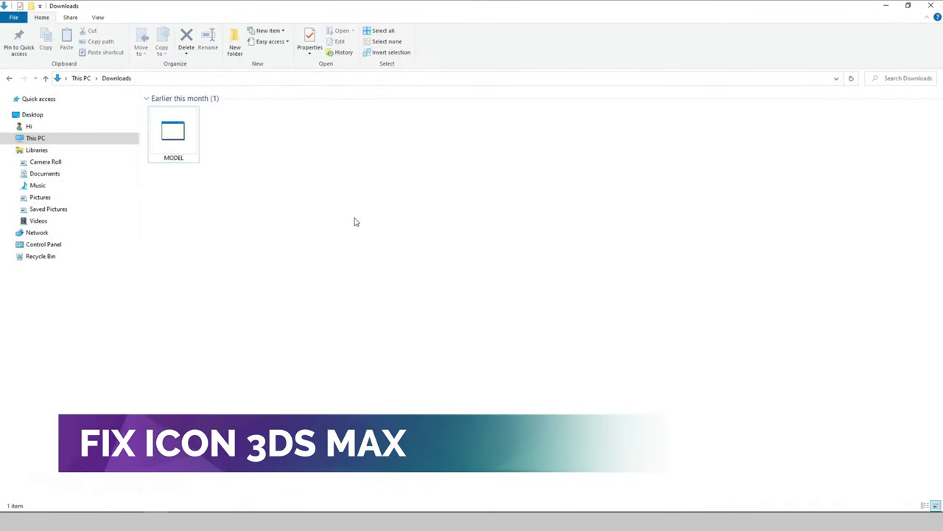
Refresh the Downloads folder and view the MODEL file's properties.
right_click(354, 222)
right_click(290, 193)
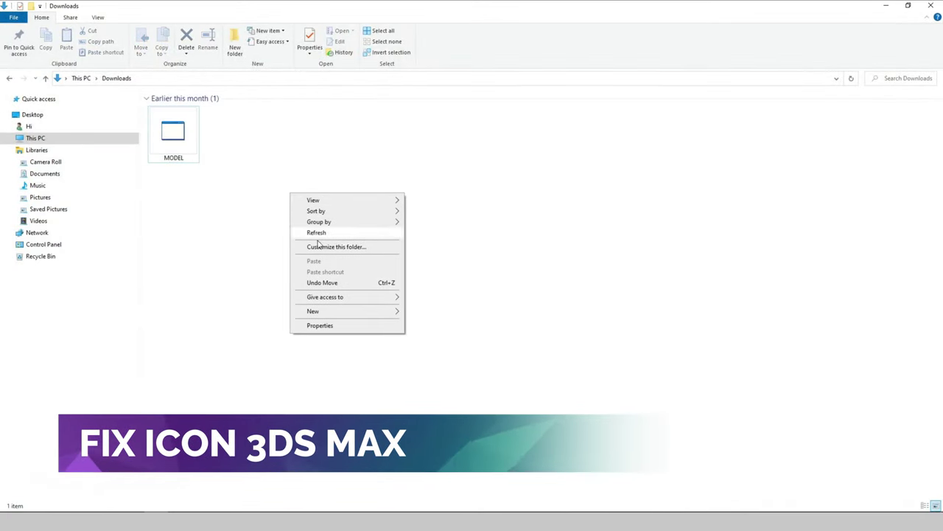
left_click(324, 230)
left_click(175, 139)
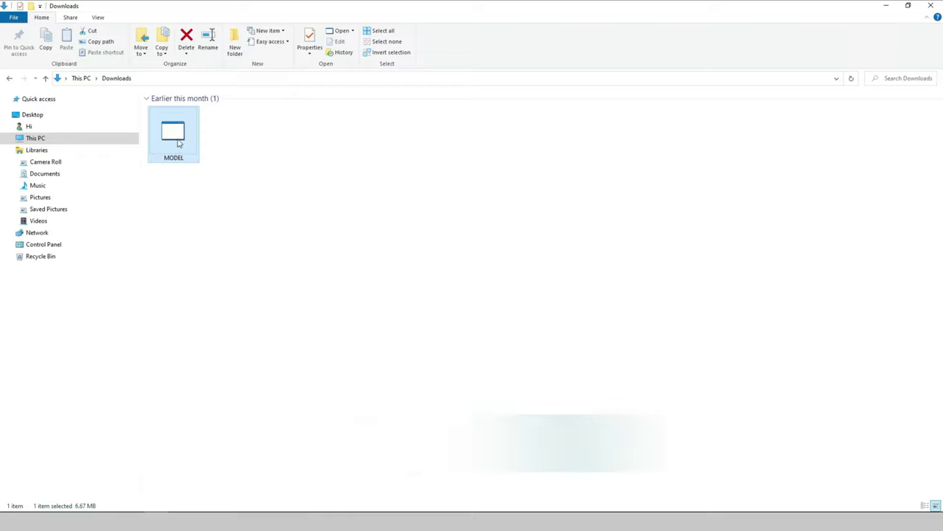
right_click(178, 138)
left_click(206, 349)
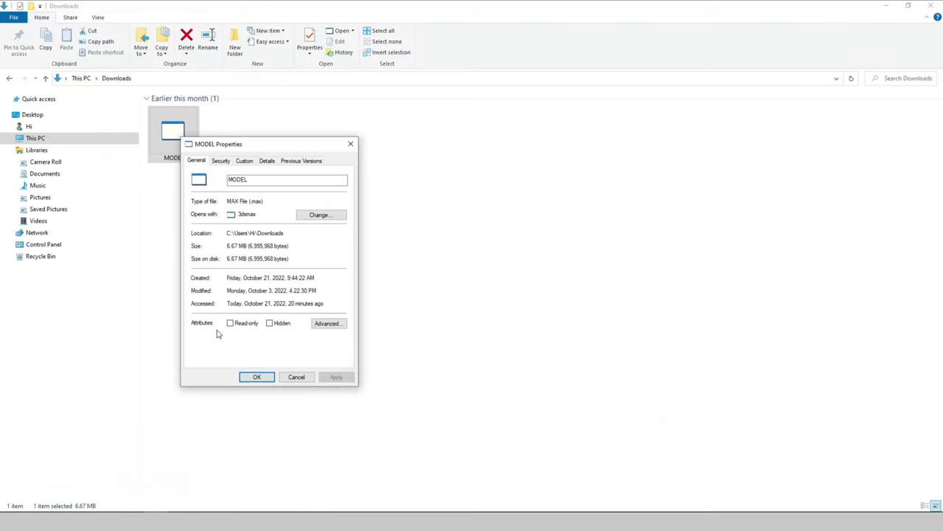
left_click(350, 144)
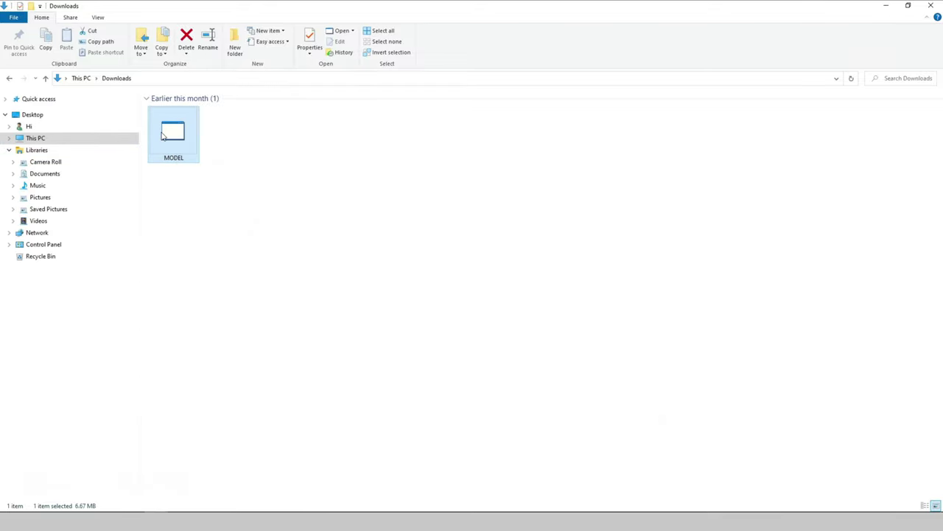
Check which app opens MODEL, closing the app chooser unchanged.
right_click(163, 133)
mouse_move(192, 187)
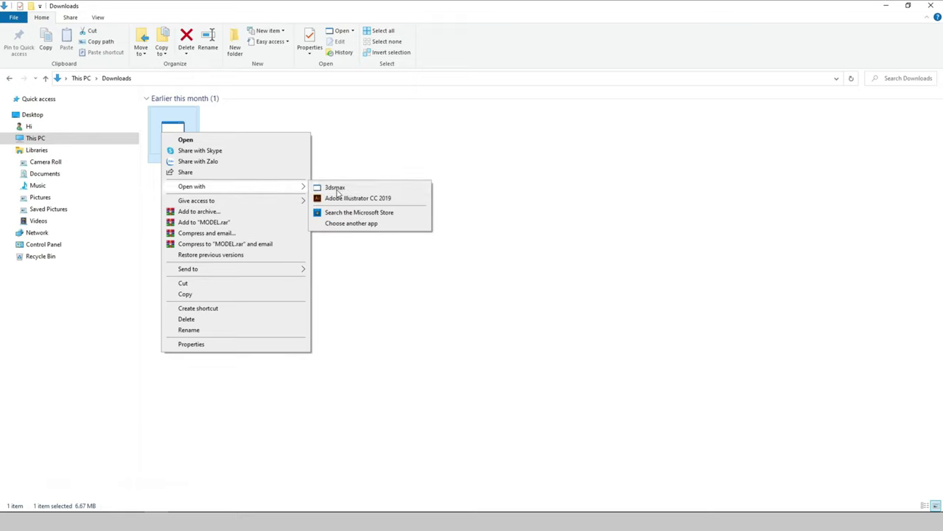
left_click(350, 222)
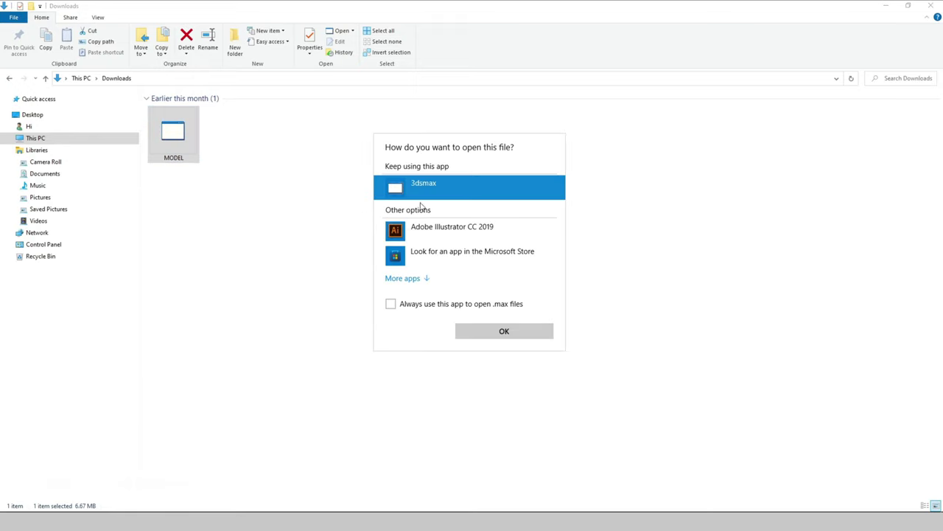
left_click(583, 174)
left_click(371, 193)
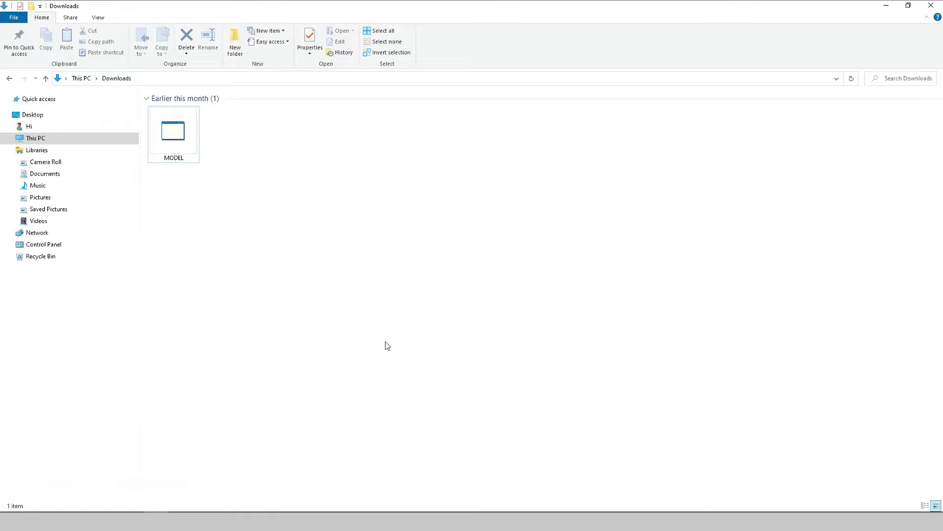
Launch Registry Editor via Run with regedit.
key("super+r")
type("rege")
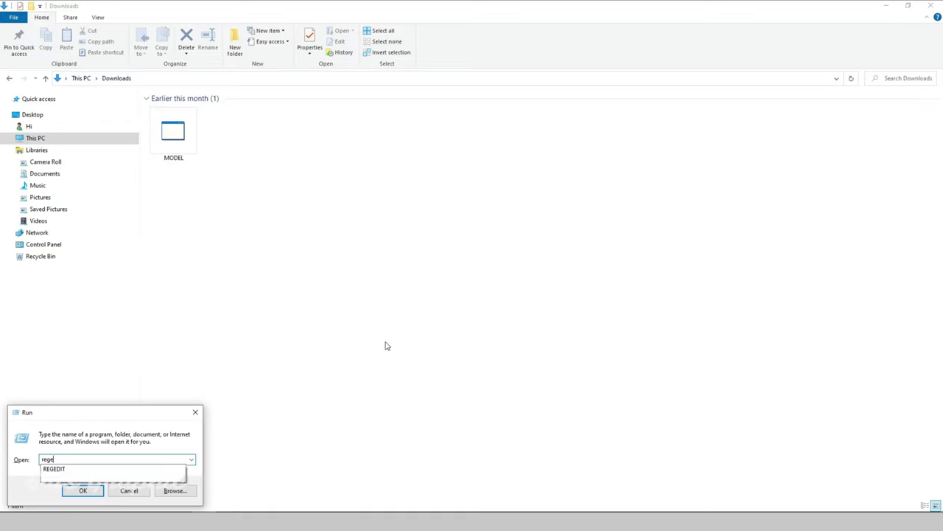
type("dit")
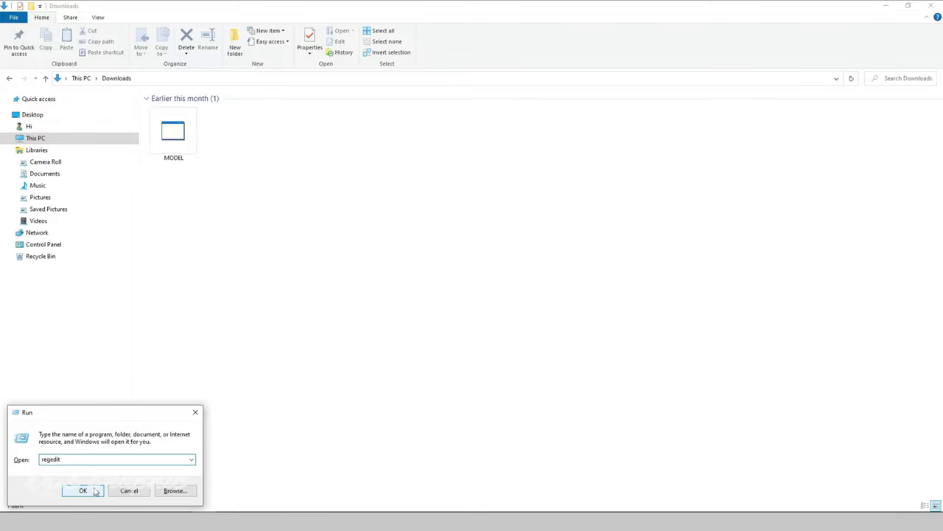
left_click(83, 490)
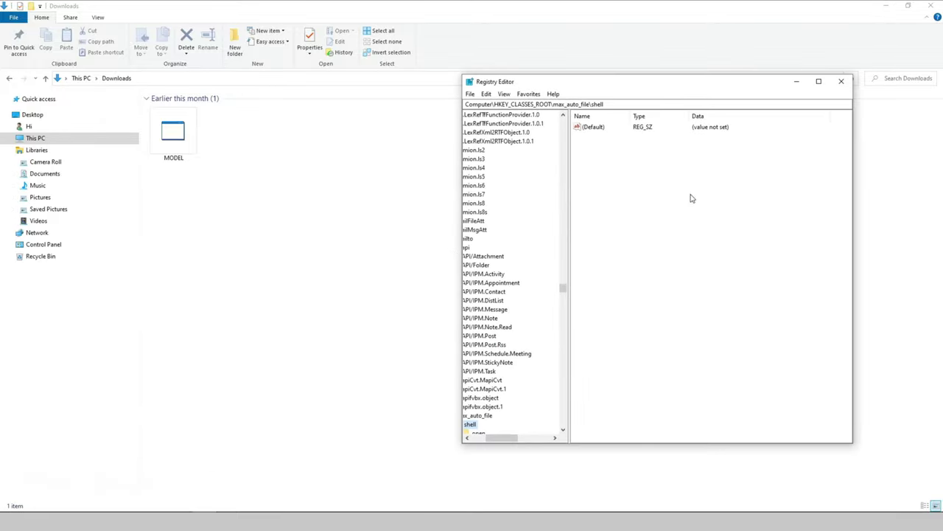
Collapse HKEY_CLASSES_ROOT to the root hives, then expand it again.
left_click_drag(509, 437, 446, 442)
left_click_drag(563, 287, 563, 119)
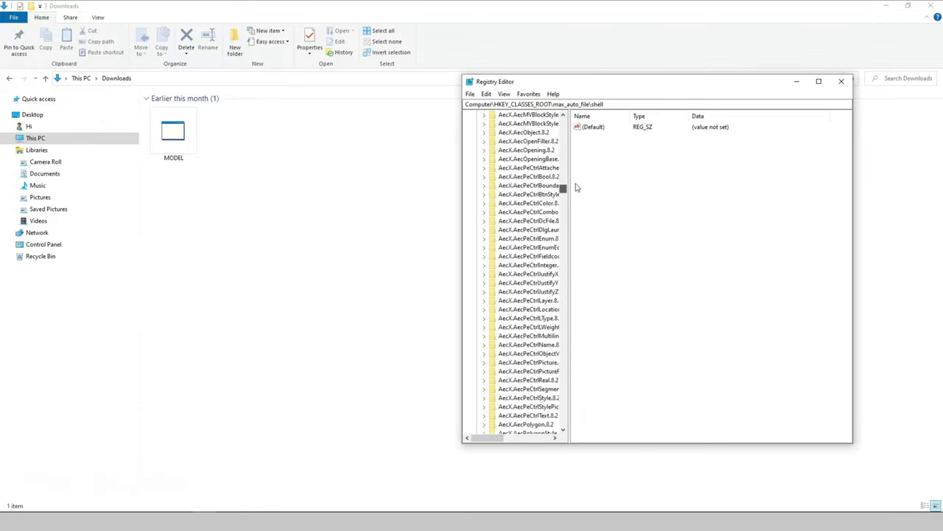
left_click(476, 123)
left_click(520, 132)
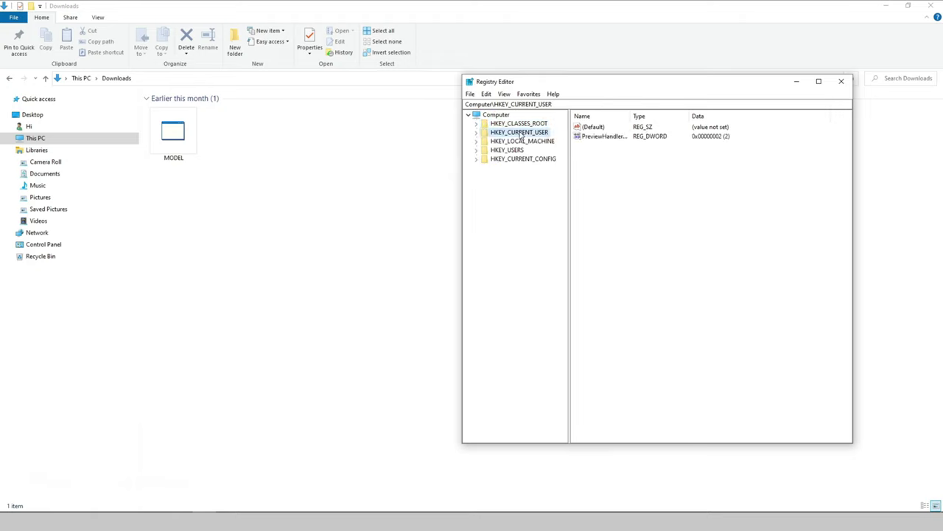
left_click(492, 124)
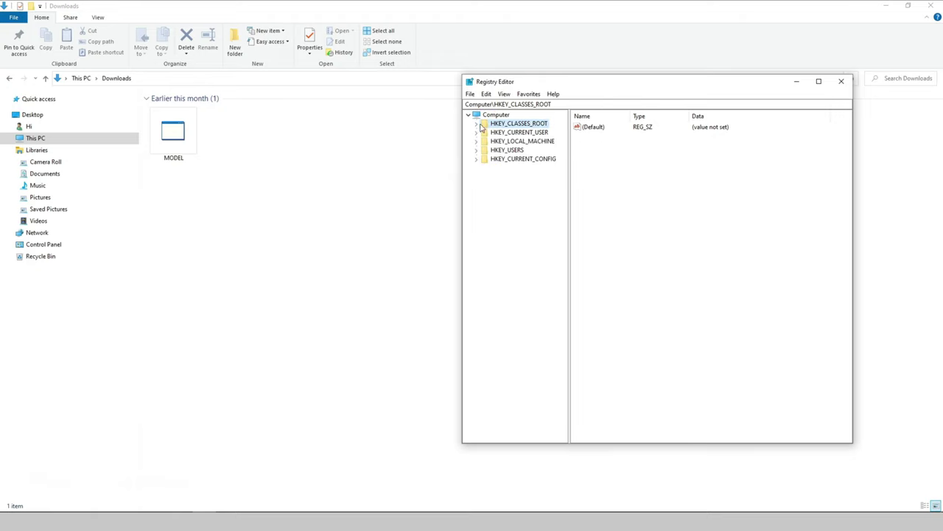
left_click(476, 124)
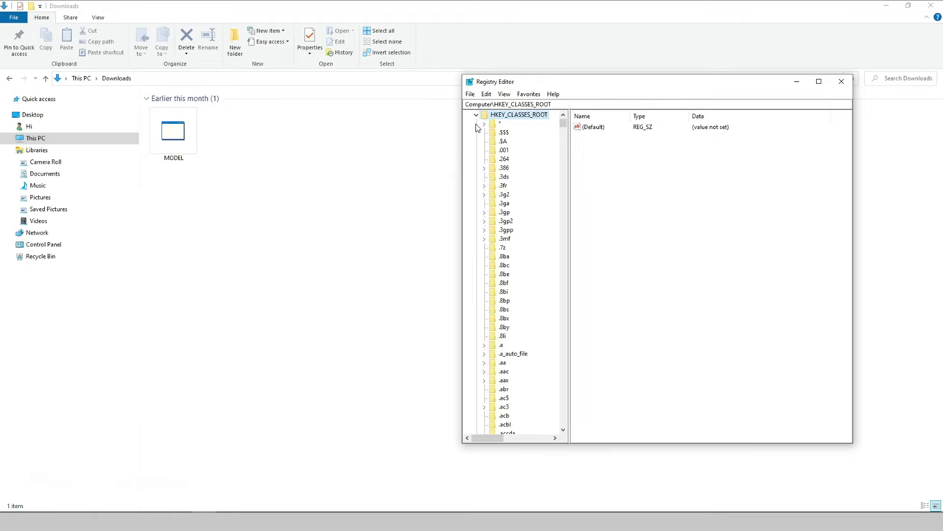
Navigate down to the max_auto_file key and bring up its context menu.
left_click(502, 150)
type("mapi")
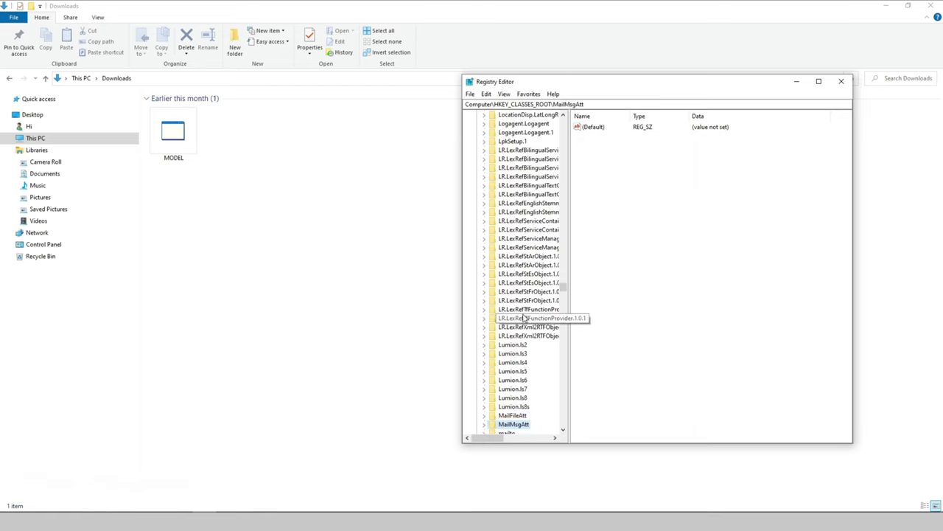
type("/ipm.ap")
key("Down")
key("Down")
key("Down")
key("Down")
key("Down")
key("Down")
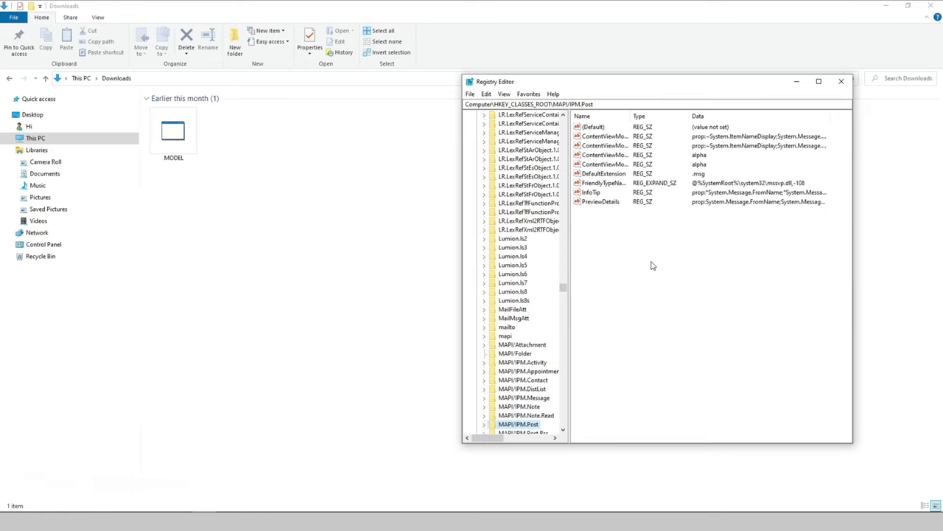
key("Down")
key("Down")
key("Down")
key("Down")
key("Down")
key("Down")
key("Down")
key("Down")
key("Down")
key("Down")
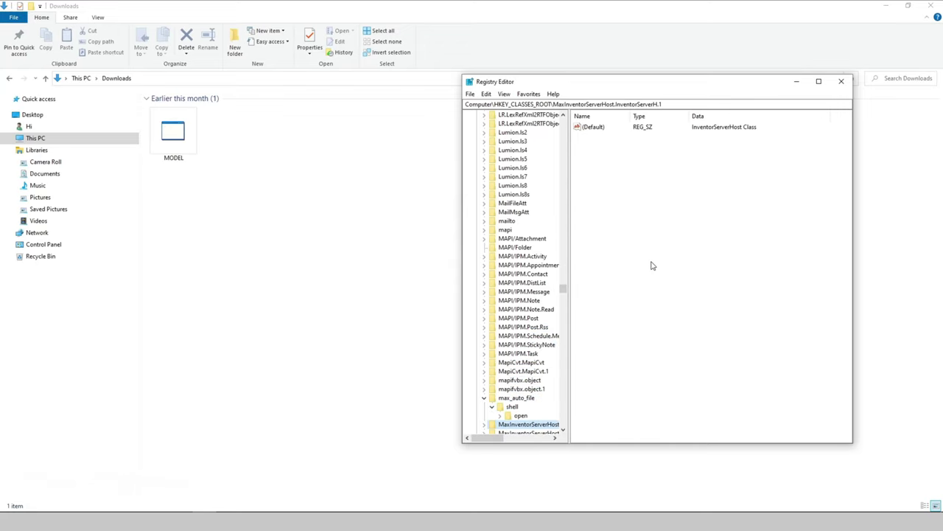
left_click(515, 398)
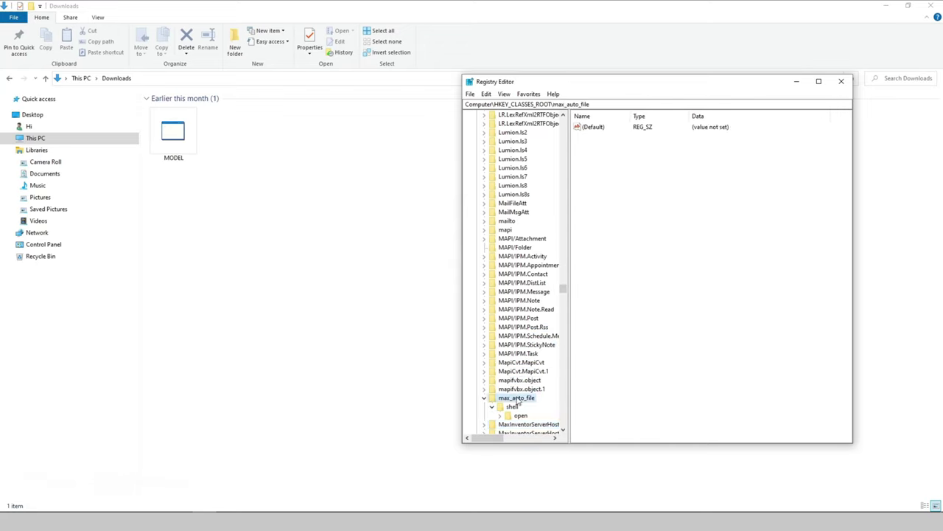
double_click(516, 399)
right_click(519, 400)
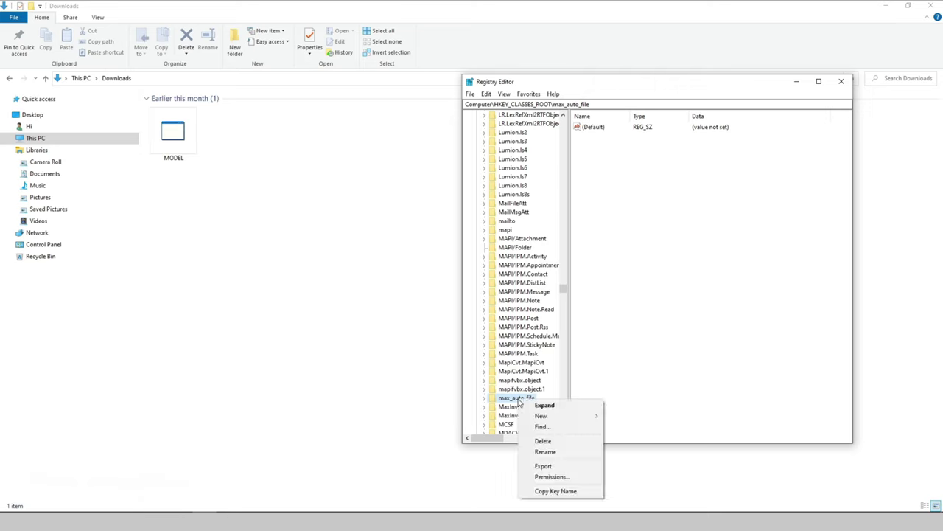
mouse_move(563, 416)
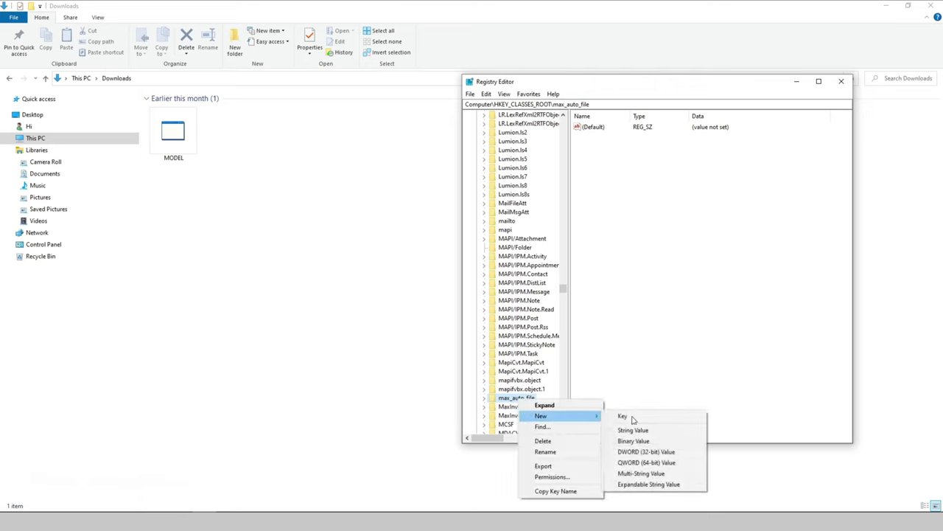
Create a new DefaultIcon subkey under max_auto_file.
left_click(632, 417)
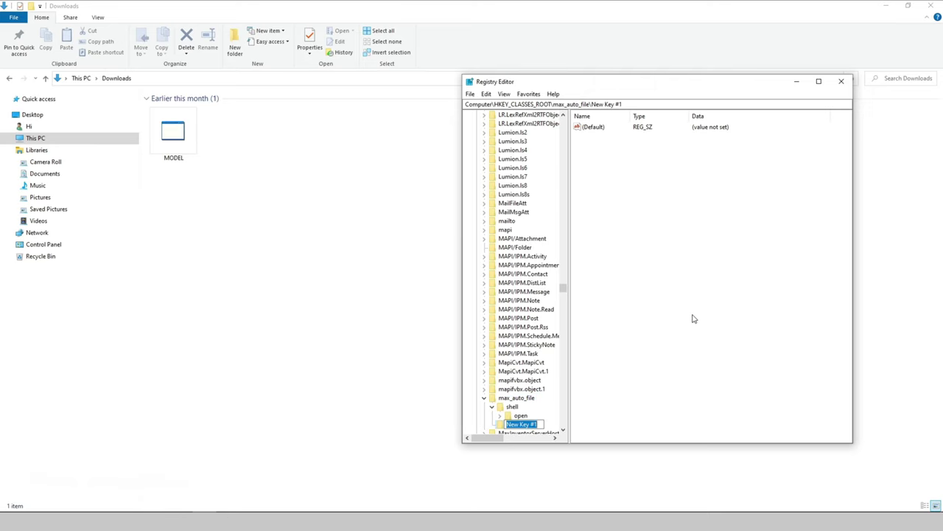
type("E")
type("f")
type("Icon")
key("Return")
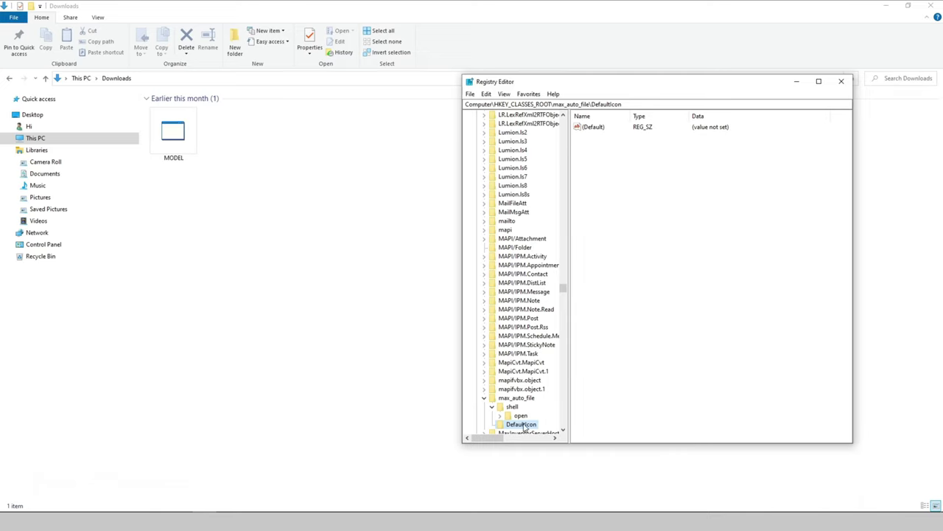
Open DefaultIcon's (Default) value for editing with Modify.
left_click(593, 127)
right_click(593, 127)
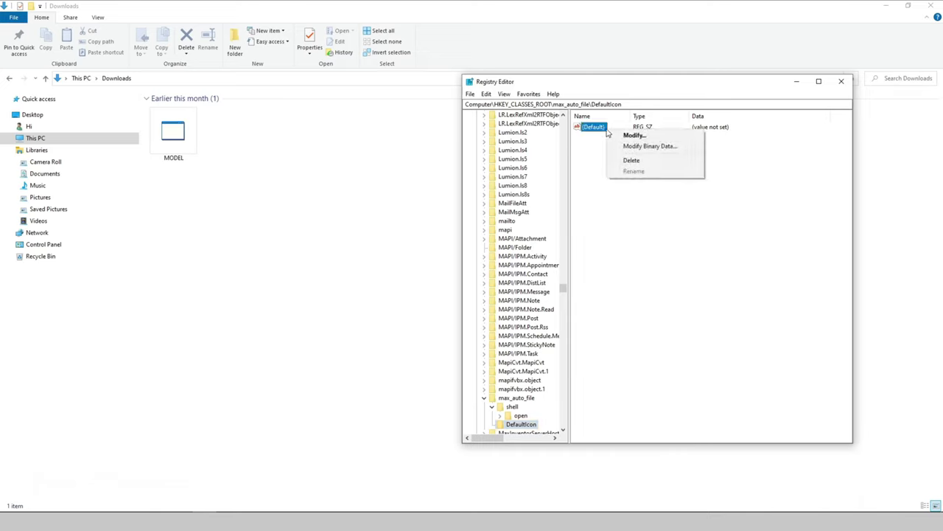
left_click(628, 223)
right_click(590, 126)
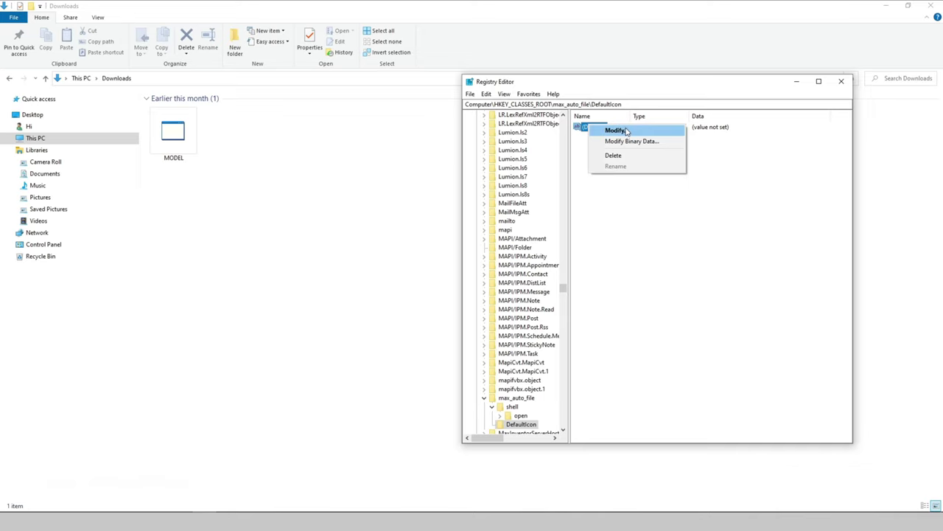
left_click(616, 130)
left_click_drag(554, 126, 659, 139)
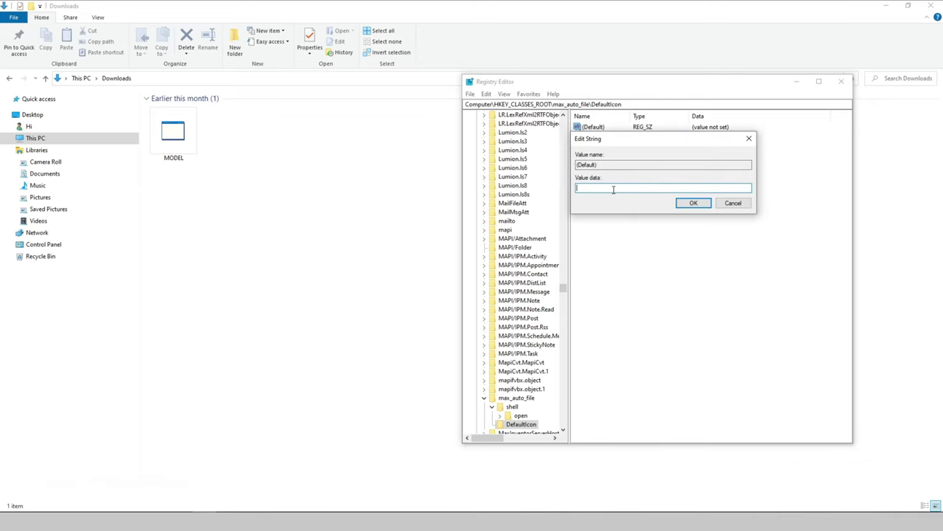
Copy the max.ico path from the 3ds Max 2018 shortcut's Change Icon dialog.
left_click(888, 7)
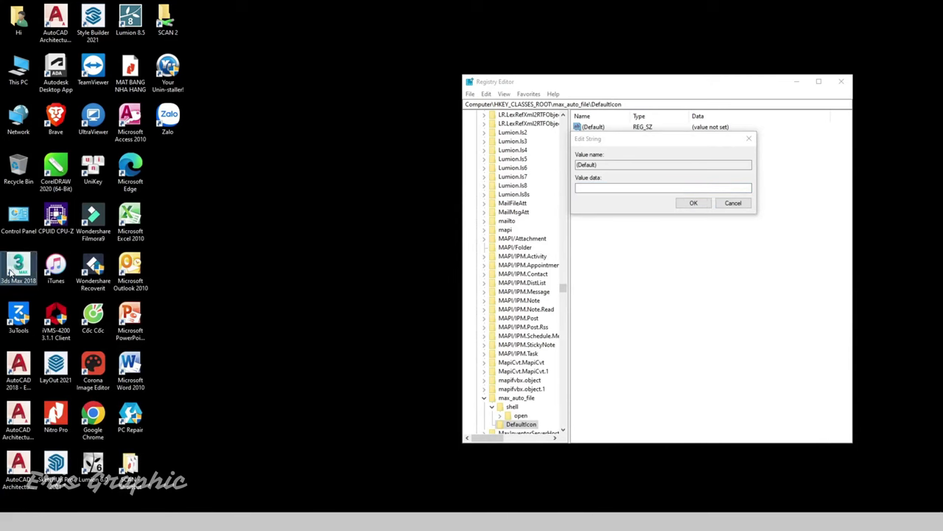
right_click(11, 271)
left_click(83, 265)
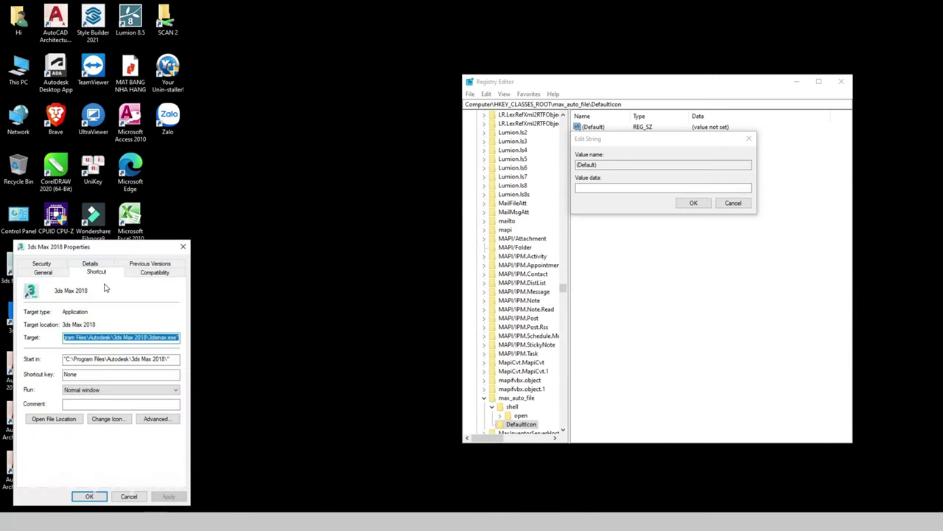
left_click(109, 419)
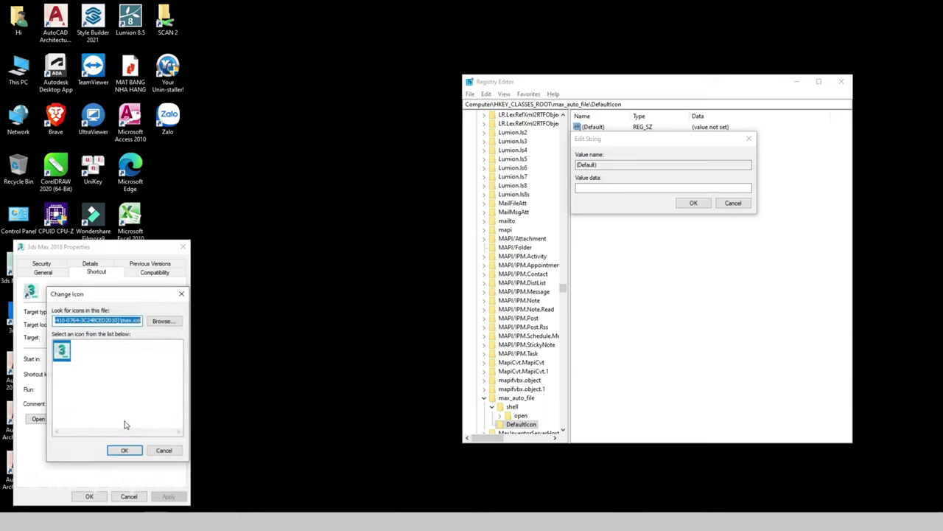
left_click(99, 320)
double_click(86, 320)
right_click(86, 320)
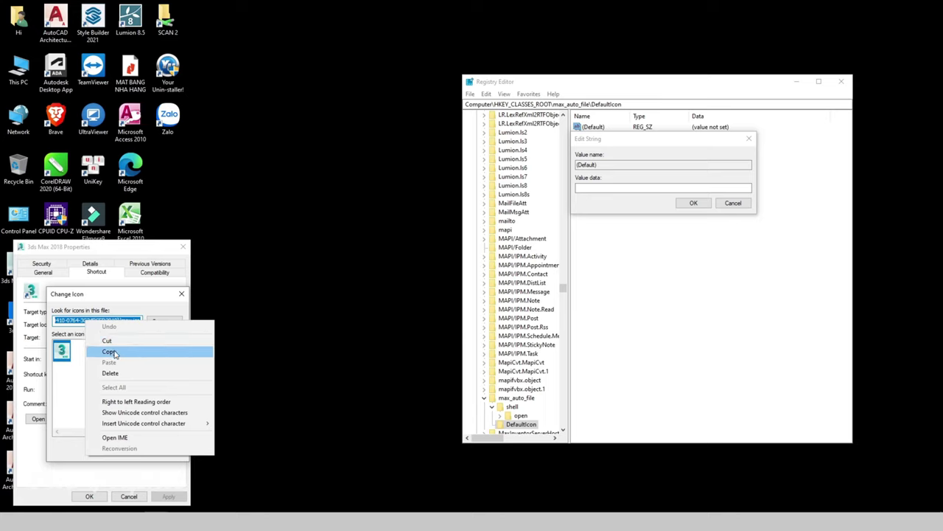
left_click(111, 351)
Paste the max.ico path as the (Default) value data, then close the dialogs and Registry Editor.
right_click(646, 188)
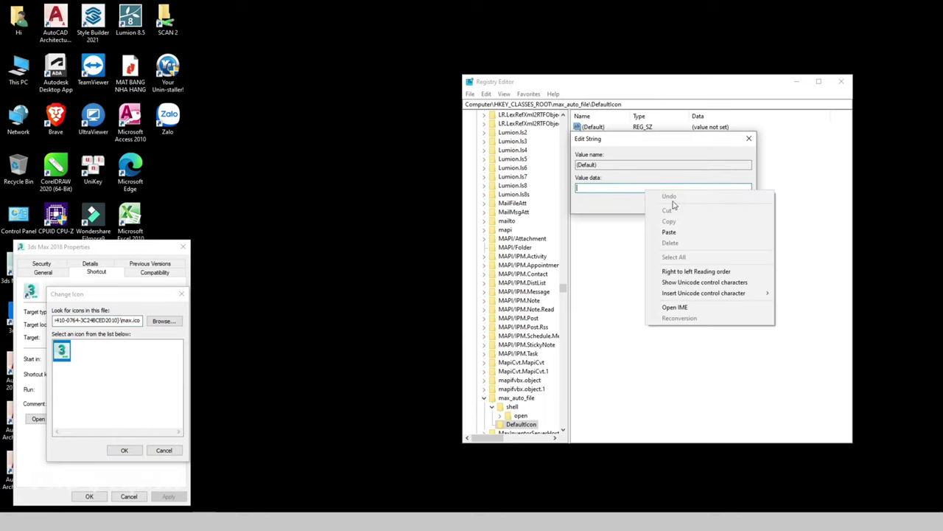
left_click(696, 234)
left_click(694, 203)
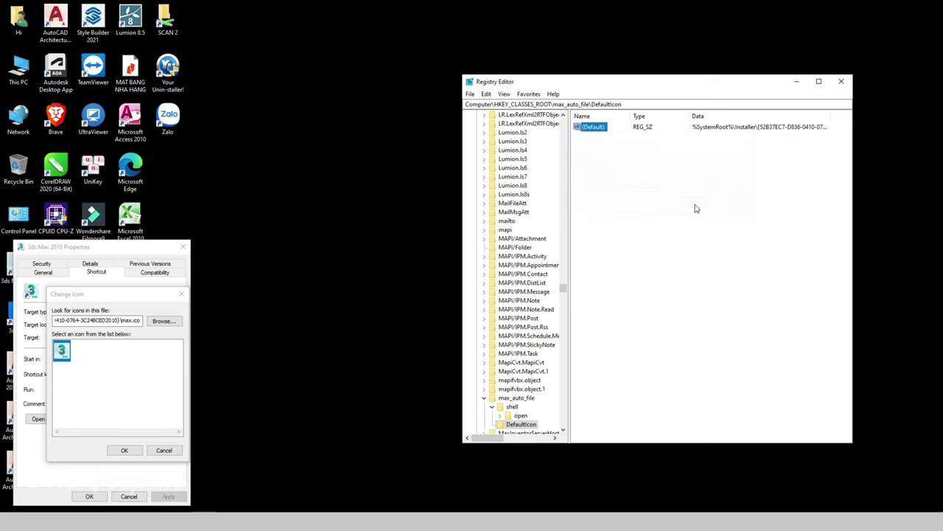
left_click(182, 294)
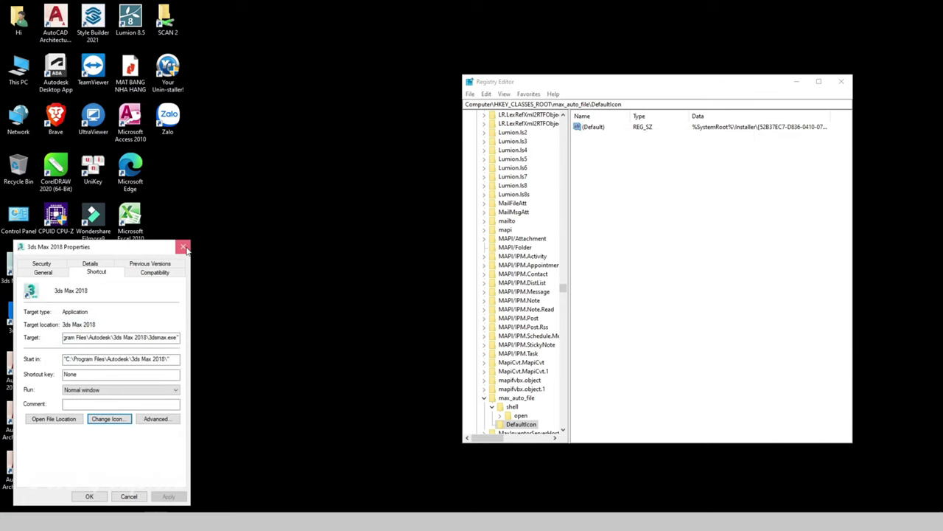
left_click(182, 246)
left_click(635, 177)
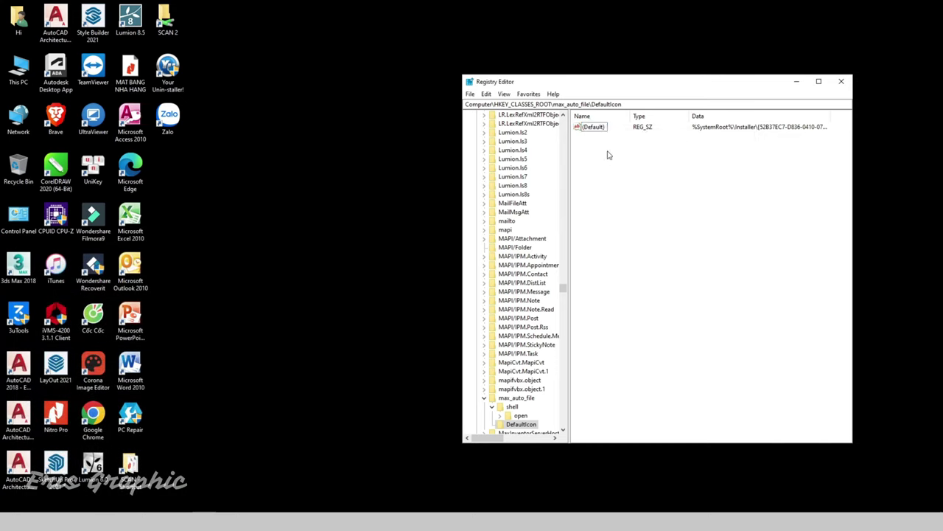
left_click(841, 81)
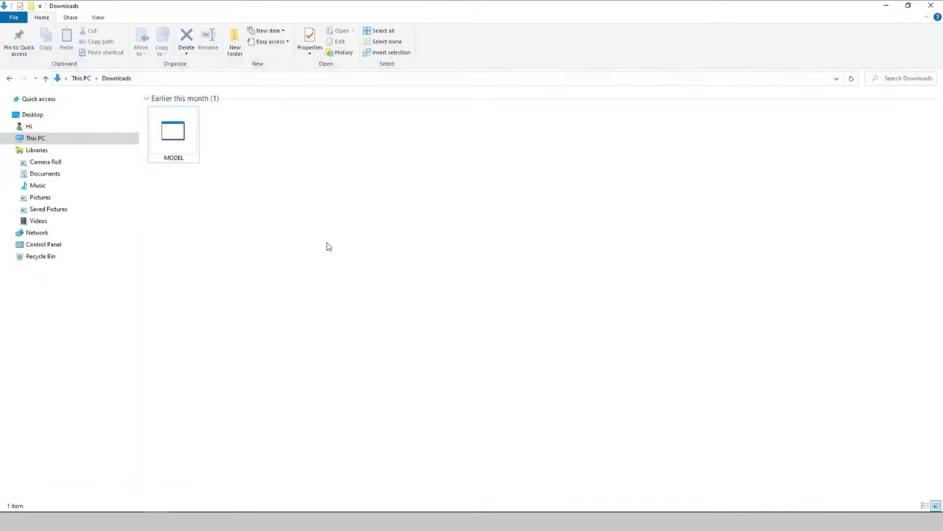
In MODEL's Properties, change Opens with to 3dsmax and apply.
left_click(175, 125)
right_click(173, 118)
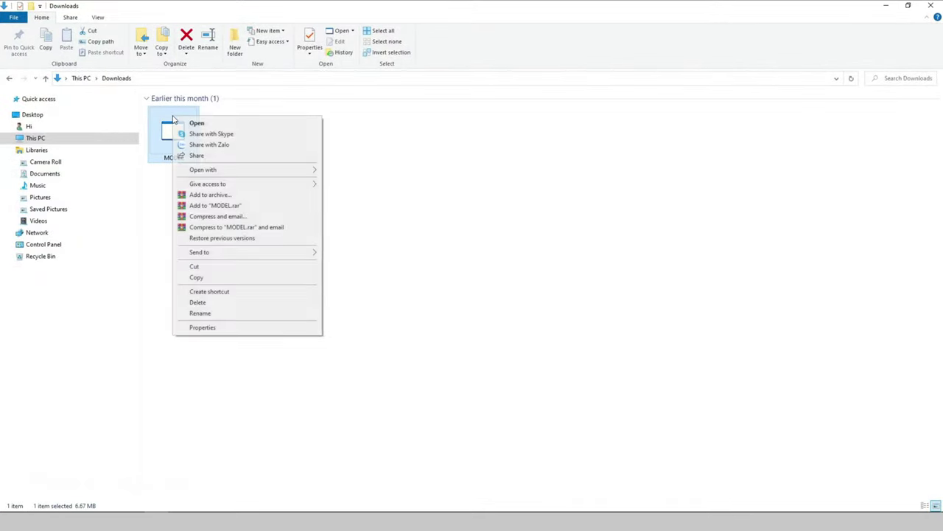
mouse_move(203, 169)
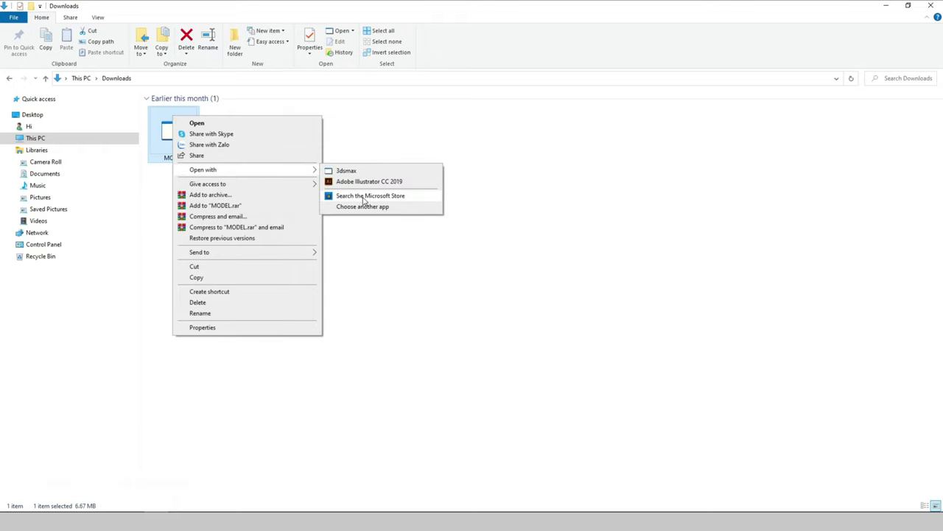
left_click(334, 240)
left_click(174, 137)
right_click(174, 139)
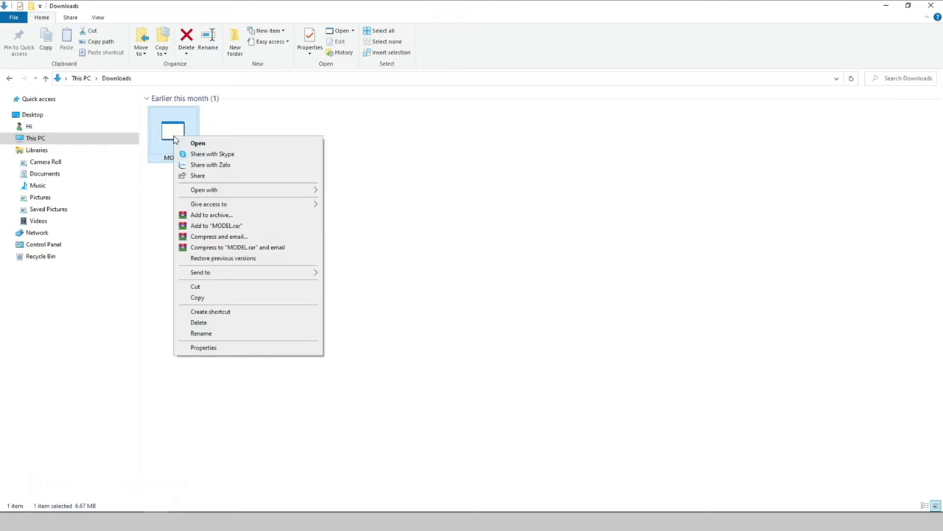
left_click(204, 347)
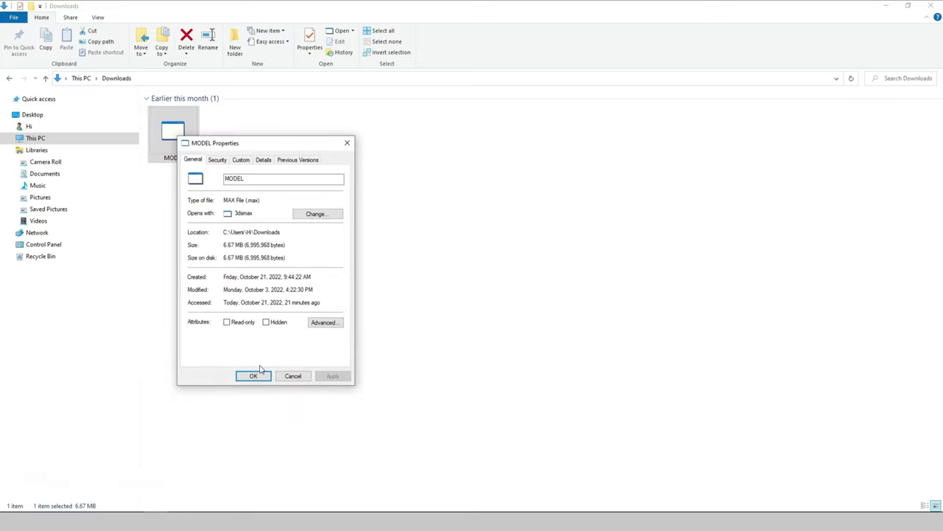
left_click(312, 214)
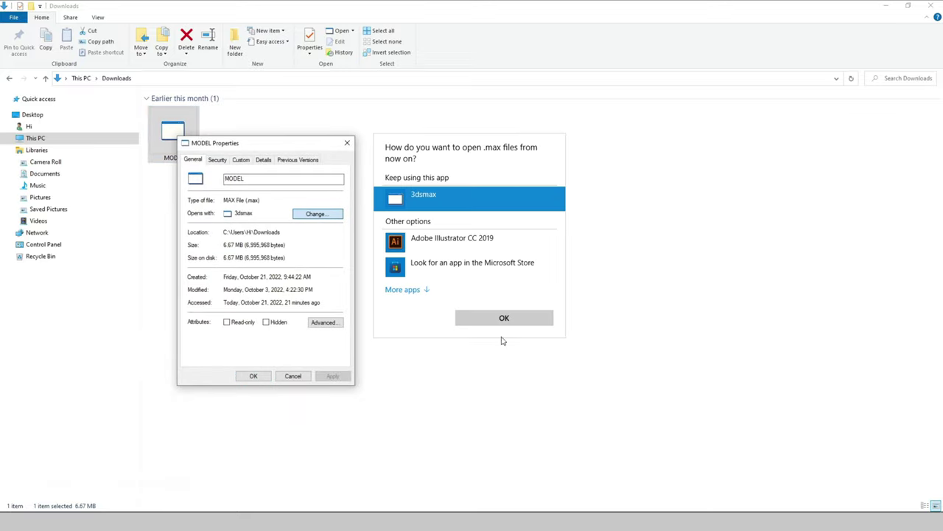
left_click(500, 320)
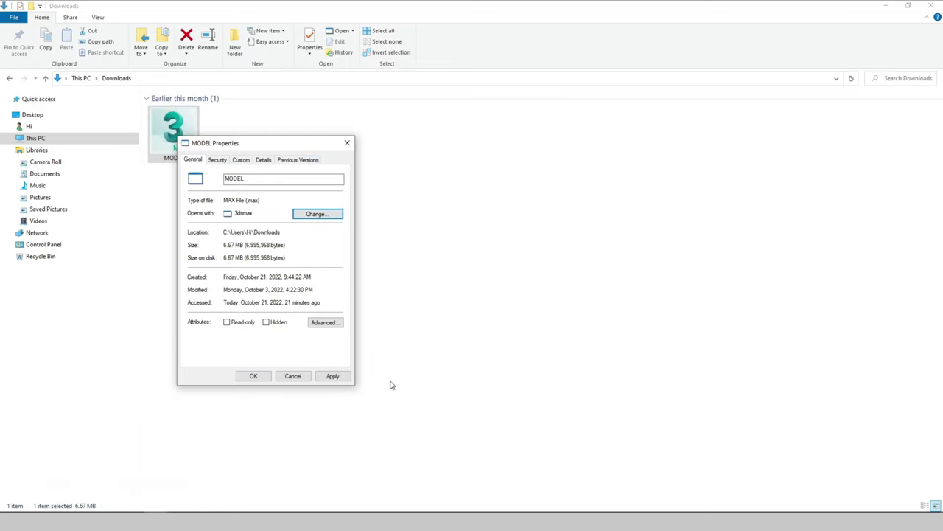
left_click(342, 380)
Close MODEL's properties, refresh the Downloads folder, and launch MODEL.max in 3ds Max 2018.
left_click(252, 376)
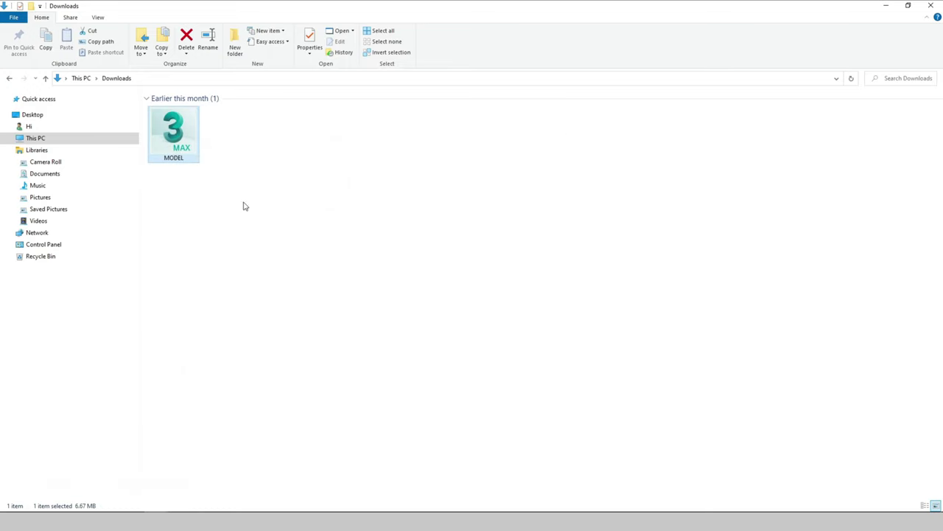
right_click(262, 166)
left_click(274, 205)
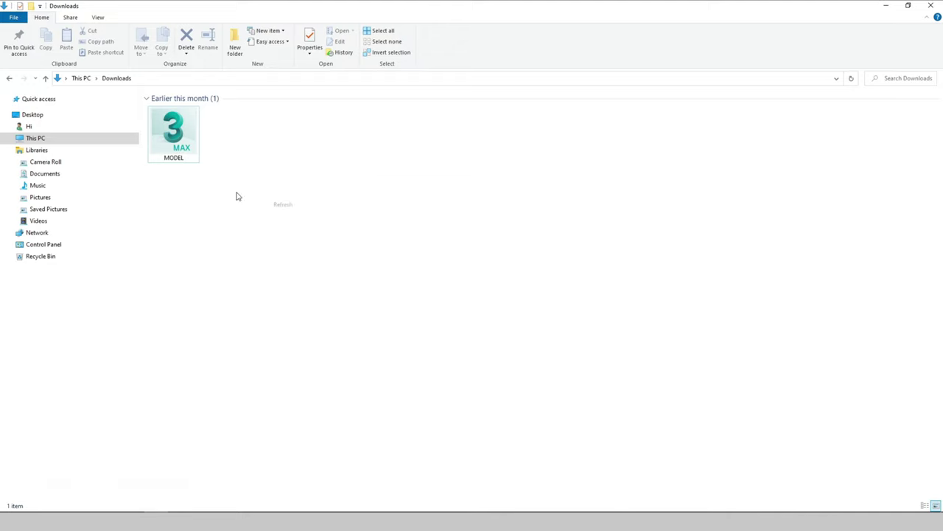
double_click(190, 136)
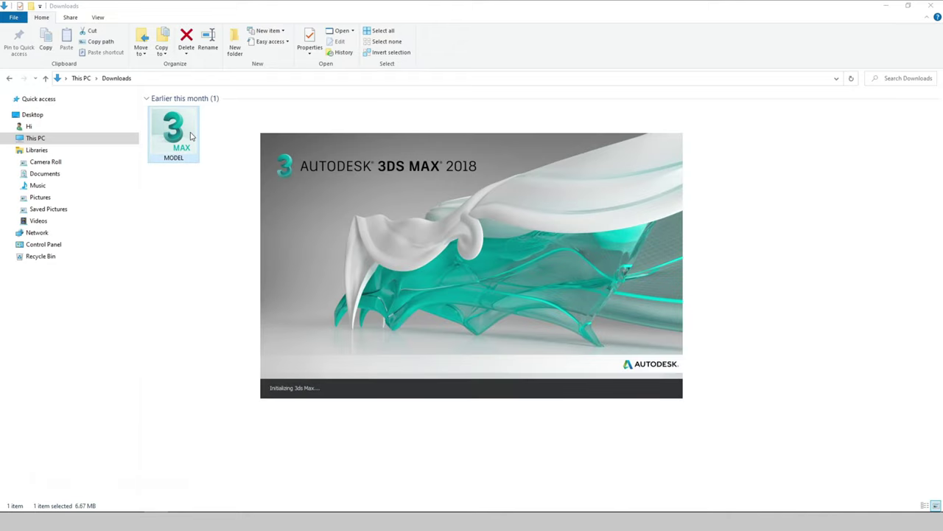
right_click(212, 193)
mouse_move(240, 221)
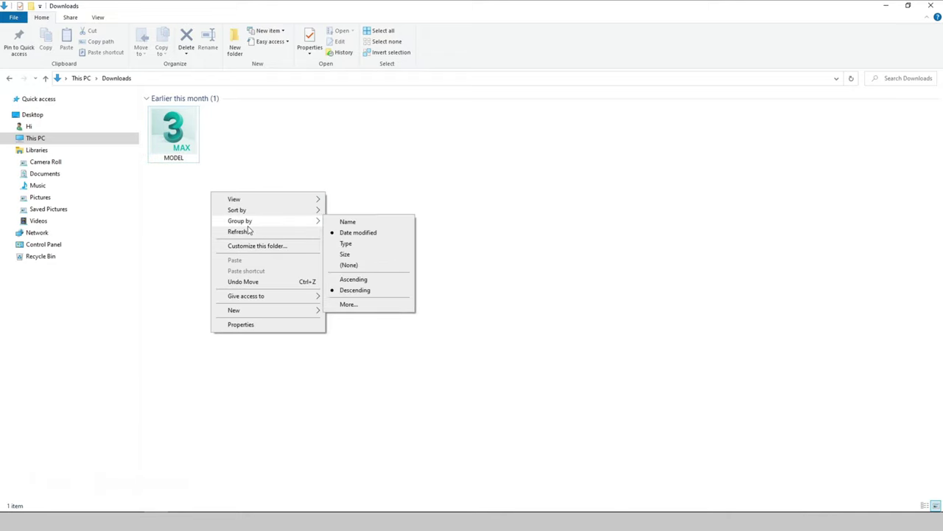
left_click(248, 233)
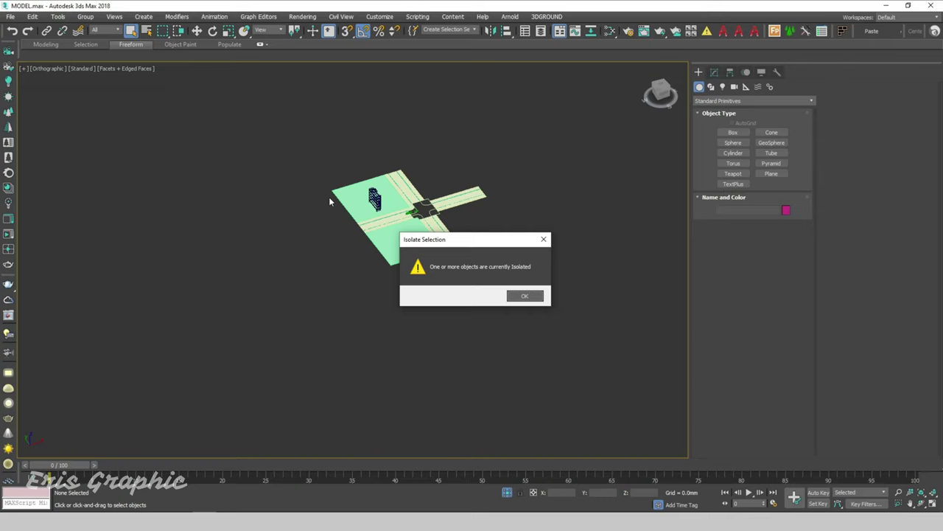
Dismiss the Isolate Selection notice and view the crossroads model zoomed in as wireframe.
left_click(544, 240)
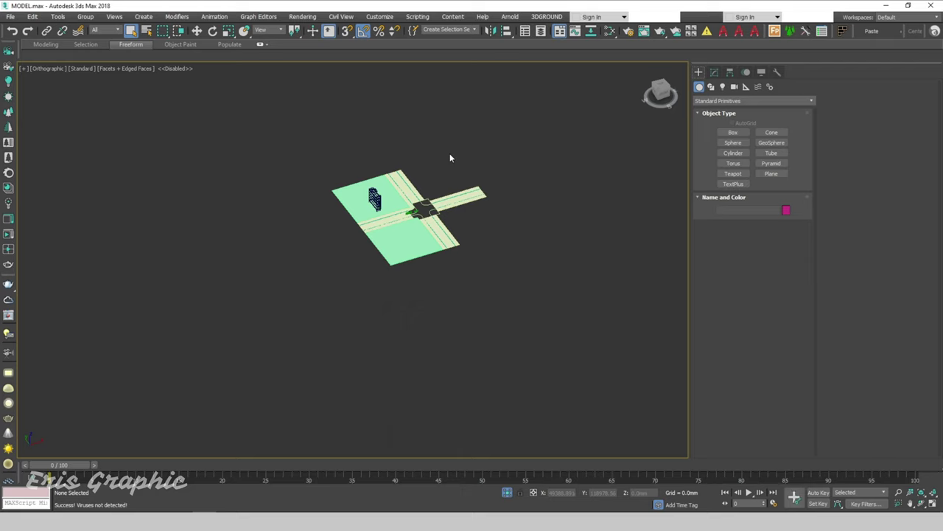
key("F3")
scroll(413, 177, "up", 3)
scroll(354, 221, "up", 2)
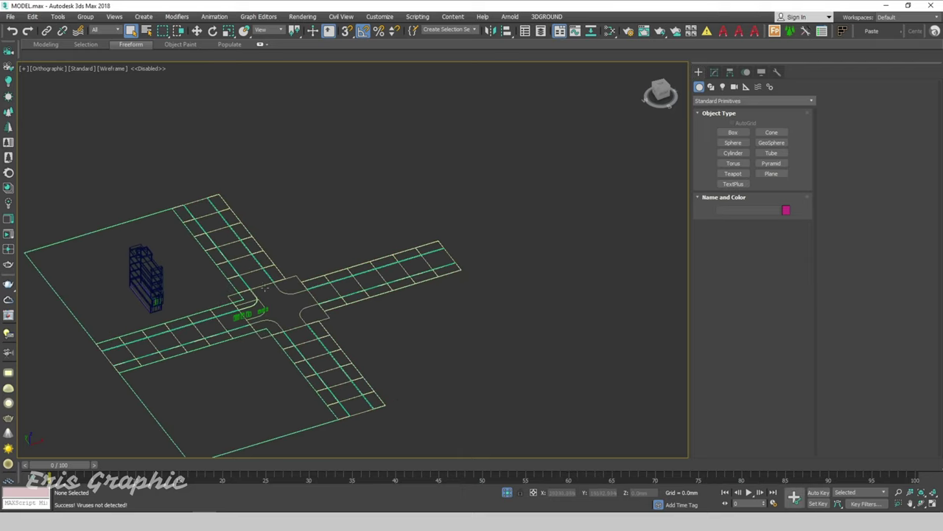